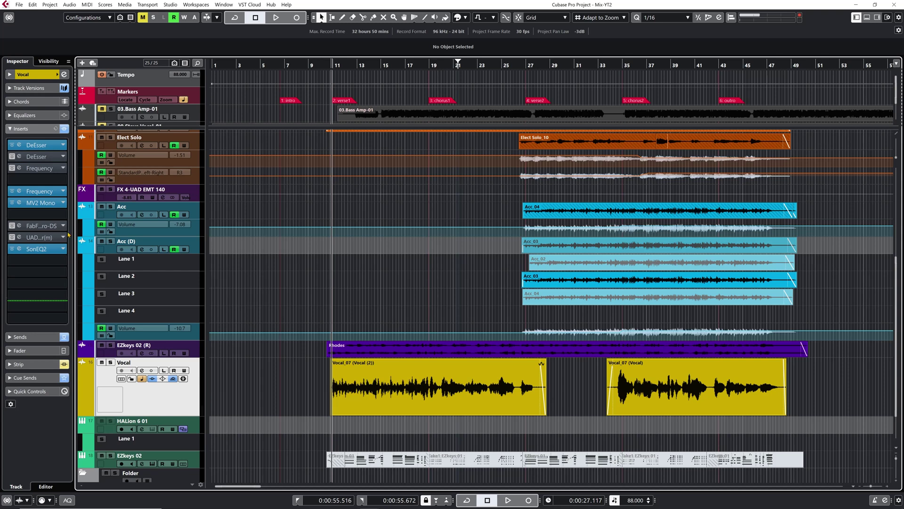
# Bypass the FabFilter Pro-DS insert and briefly check the Pro-DS and UAD De-Esser editors
pyautogui.click(13, 225)
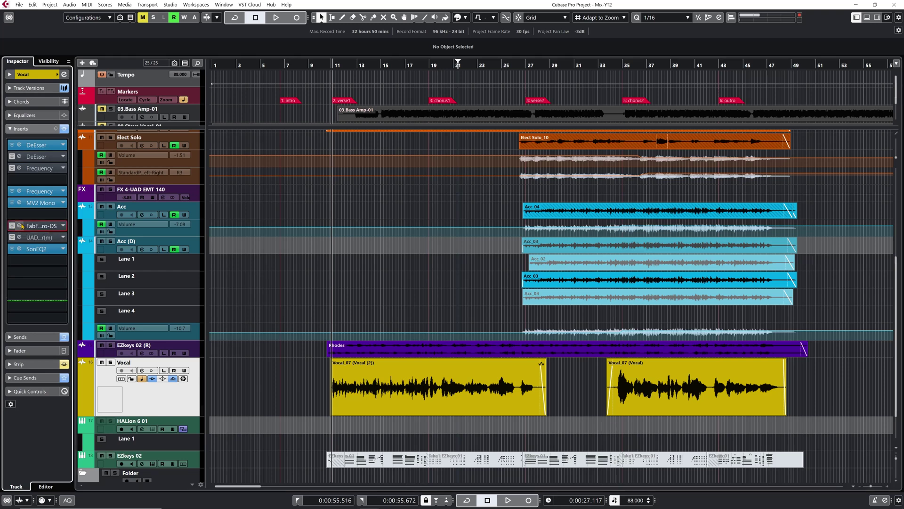
pyautogui.click(19, 225)
pyautogui.click(18, 237)
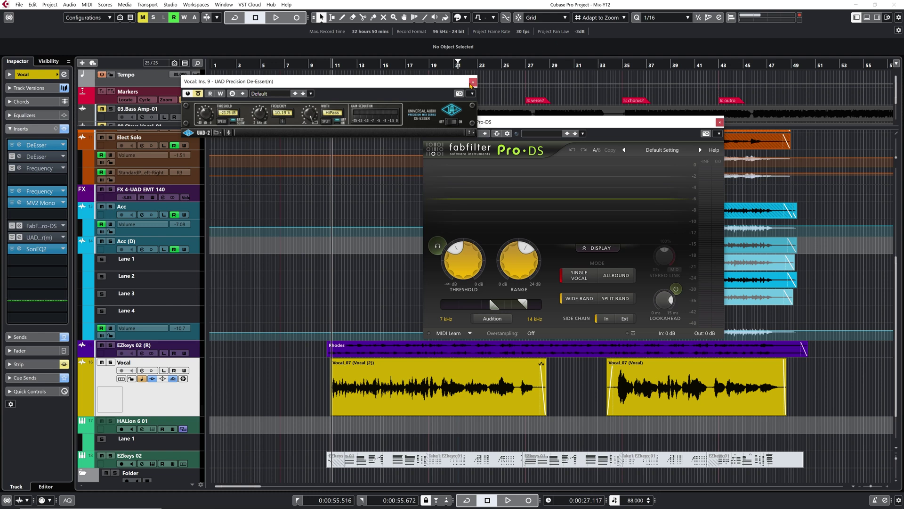
pyautogui.click(473, 83)
pyautogui.click(719, 123)
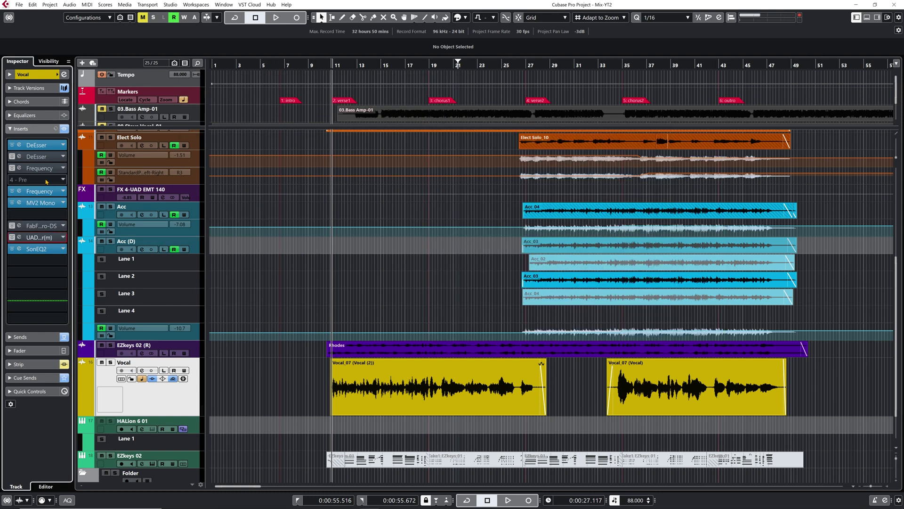
# Open the DeEsser editor and the Vocal Channel Settings showing the strip's built-in DeEsser
pyautogui.click(21, 147)
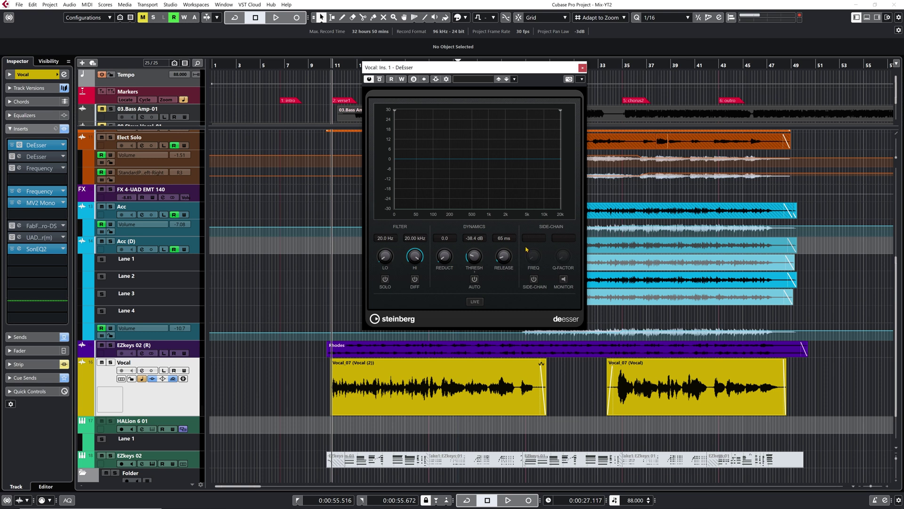
pyautogui.press('e')
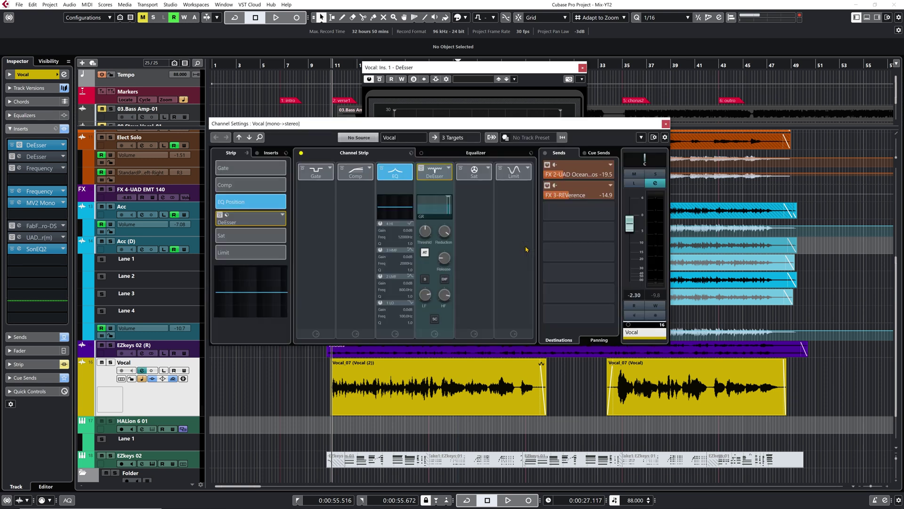
pyautogui.click(433, 179)
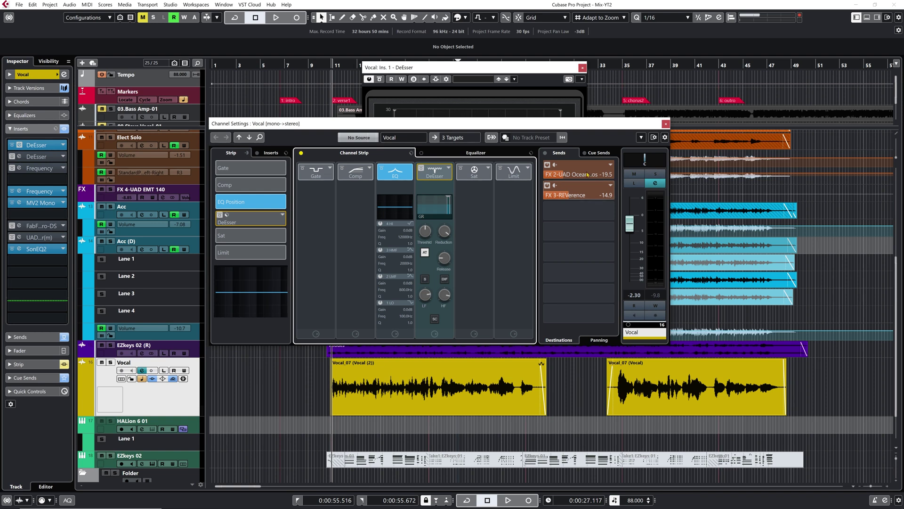
# Close the Vocal Channel Settings and play back the vocal briefly
pyautogui.click(665, 123)
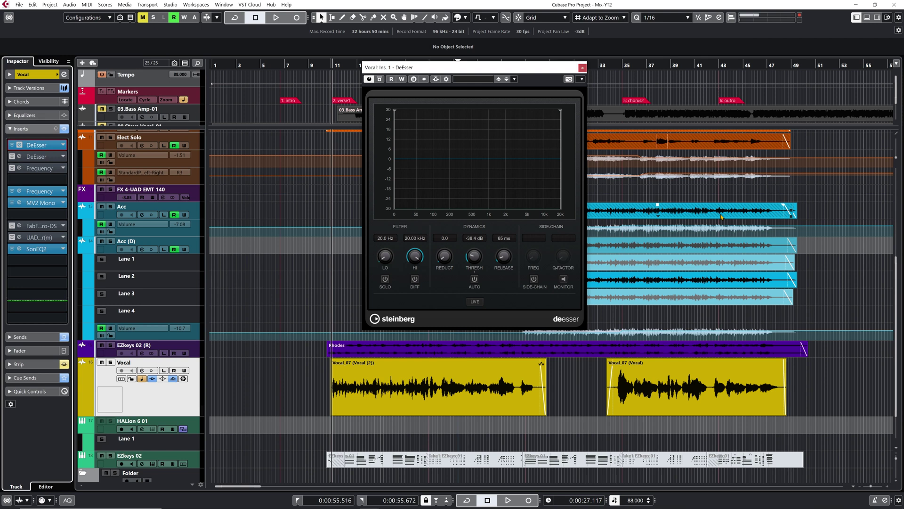
pyautogui.press('space')
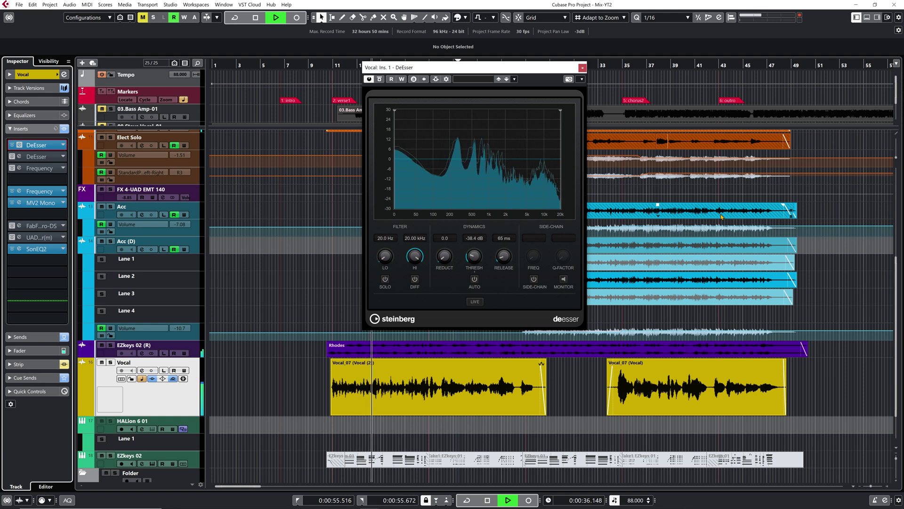
pyautogui.press('space')
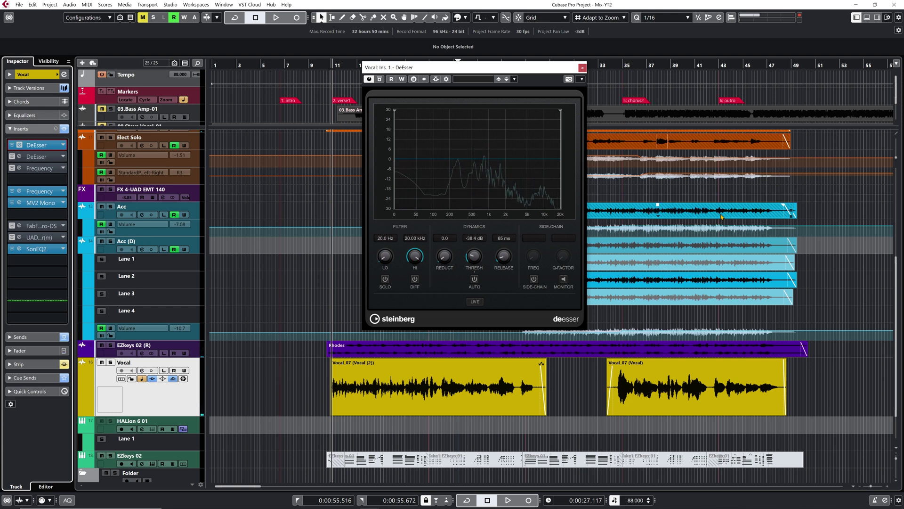
# Jump to the chorus1 marker and audition the first chorus vocal twice
pyautogui.hotkey('shift', 'n')
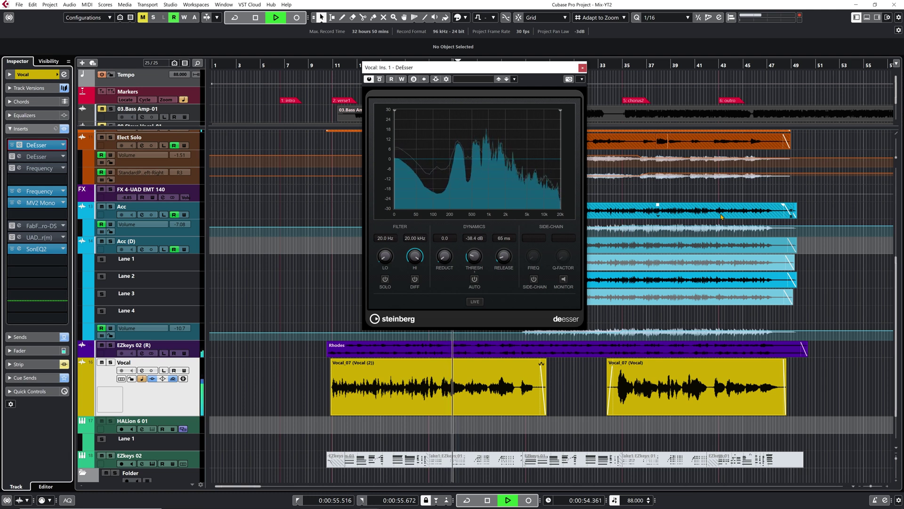
pyautogui.press('space')
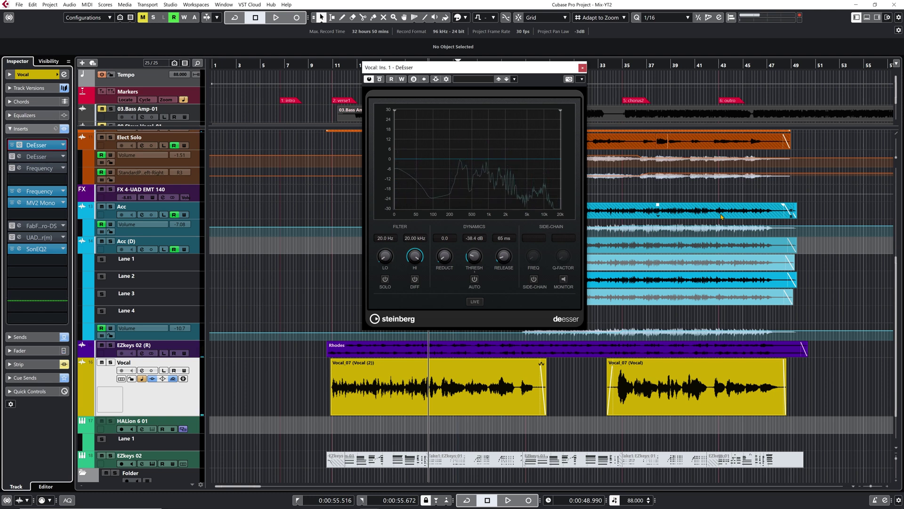
pyautogui.press('space')
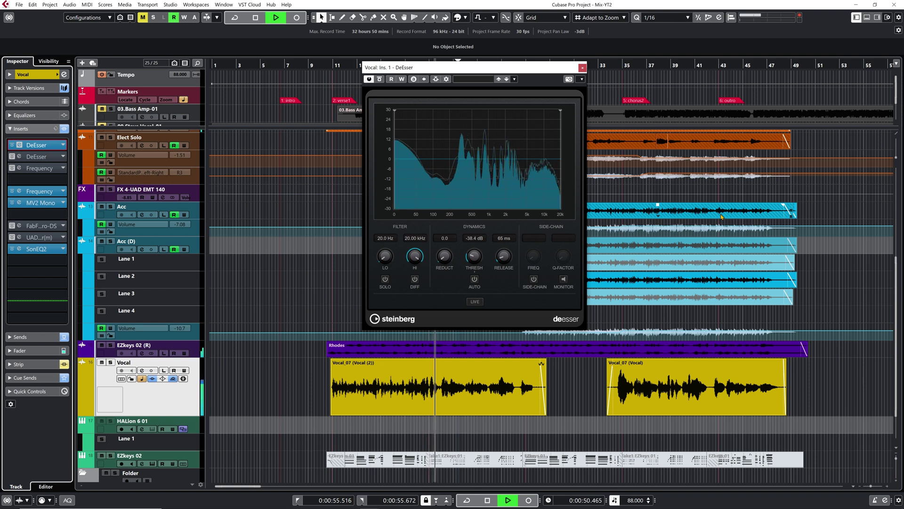
pyautogui.press('space')
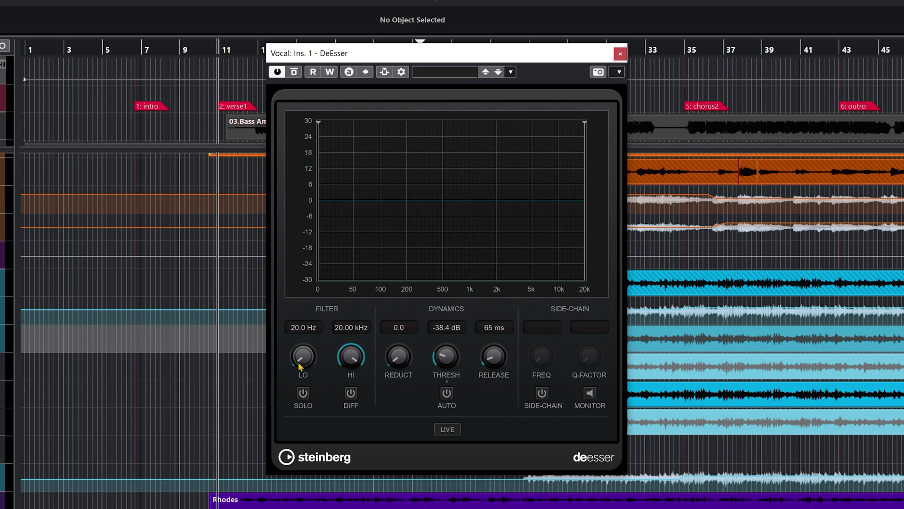
# Set the DeEsser detection band to 7.59–13.86 kHz and audition it on the first chorus
pyautogui.moveTo(299, 367); pyautogui.dragTo(319, 321)
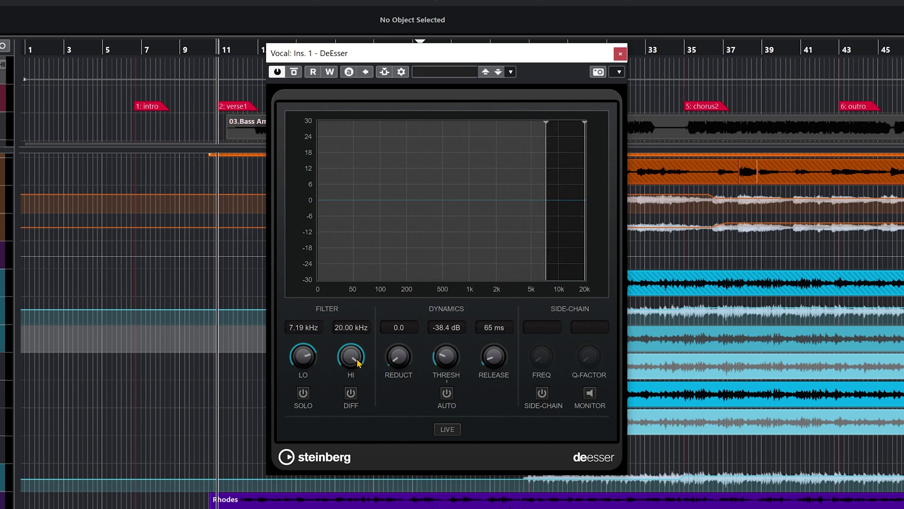
pyautogui.moveTo(357, 361)
pyautogui.mouseDown()
pyautogui.moveTo(350, 379)
pyautogui.moveTo(351, 364)
pyautogui.mouseUp()
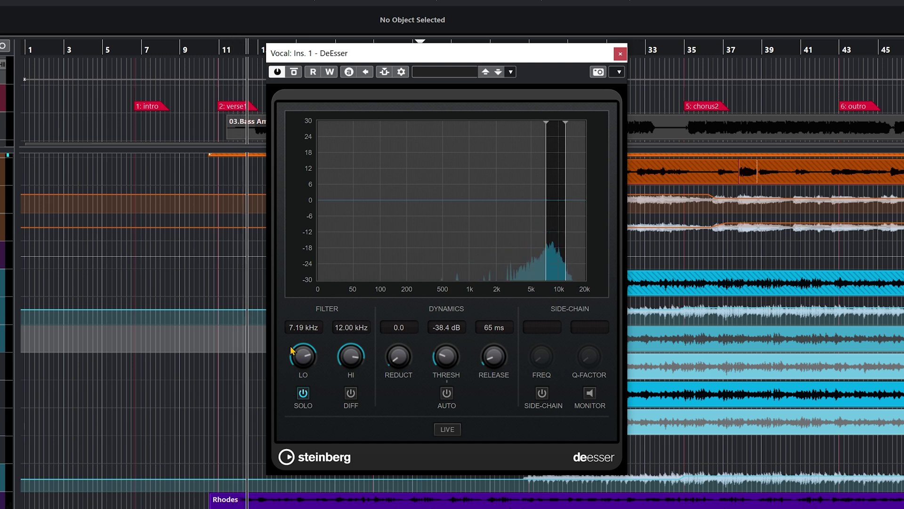
pyautogui.moveTo(291, 350); pyautogui.dragTo(357, 367)
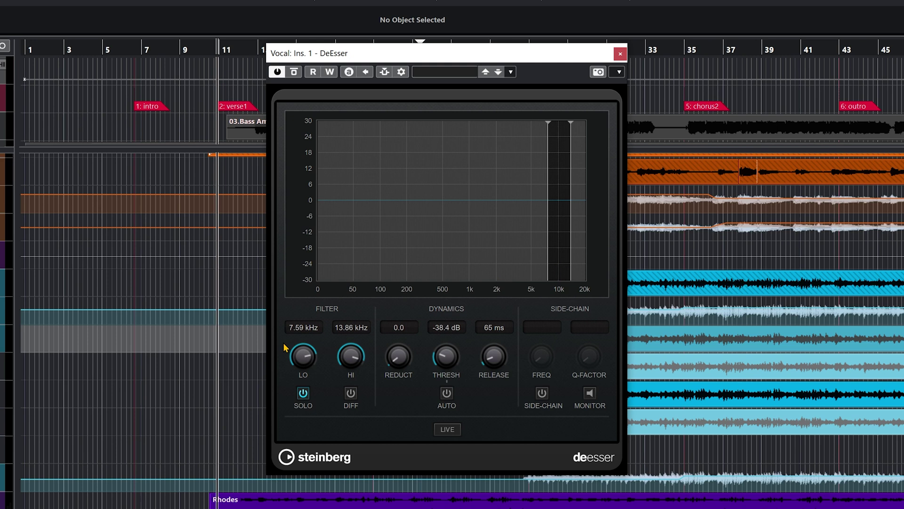
pyautogui.hotkey('shift', 'n')
pyautogui.press('space')
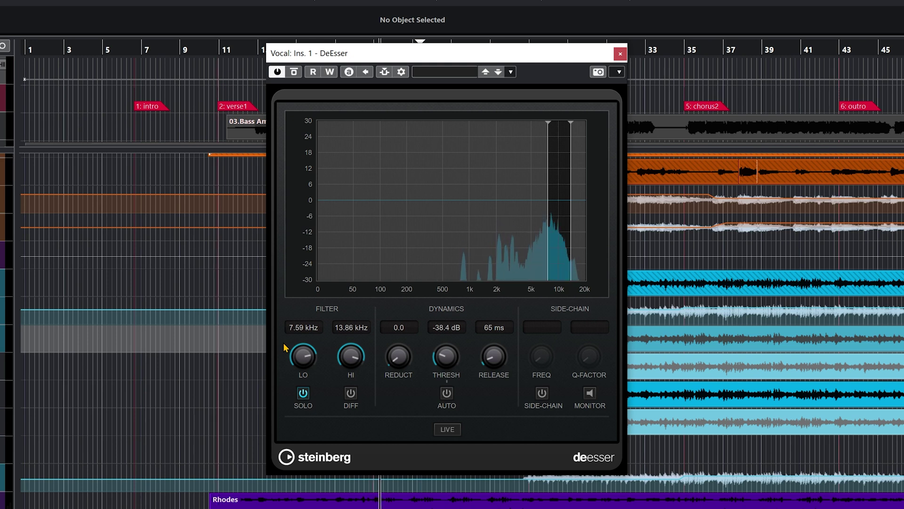
pyautogui.press('space')
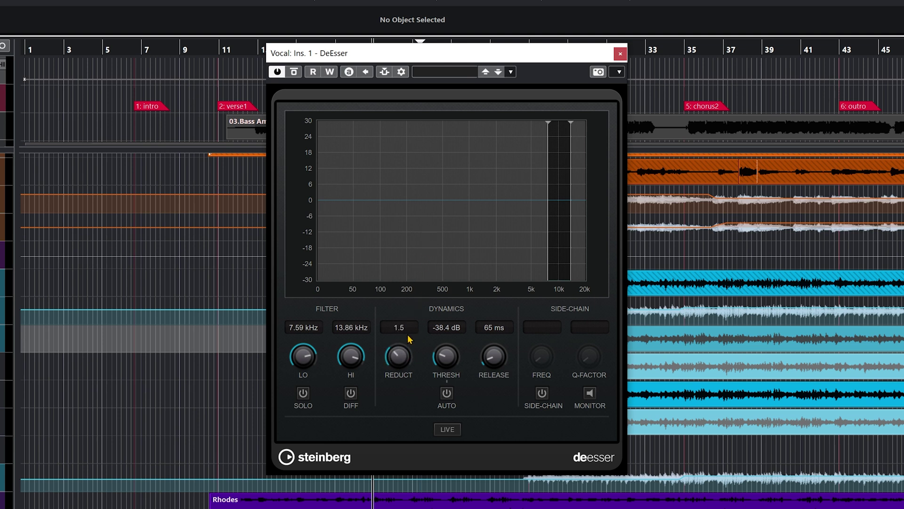
# While the chorus plays, set DeEsser reduction to 7.4 and threshold to -35.7 dB
pyautogui.press('space')
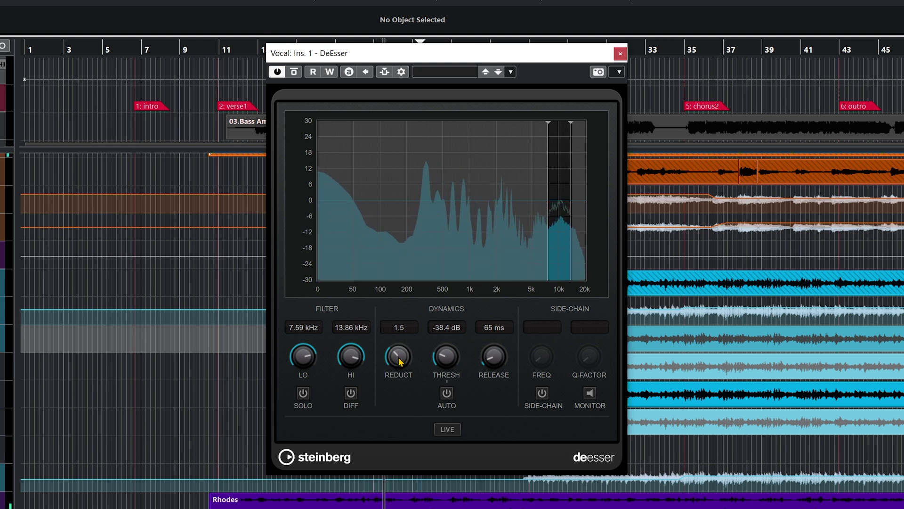
pyautogui.moveTo(400, 361); pyautogui.dragTo(420, 306)
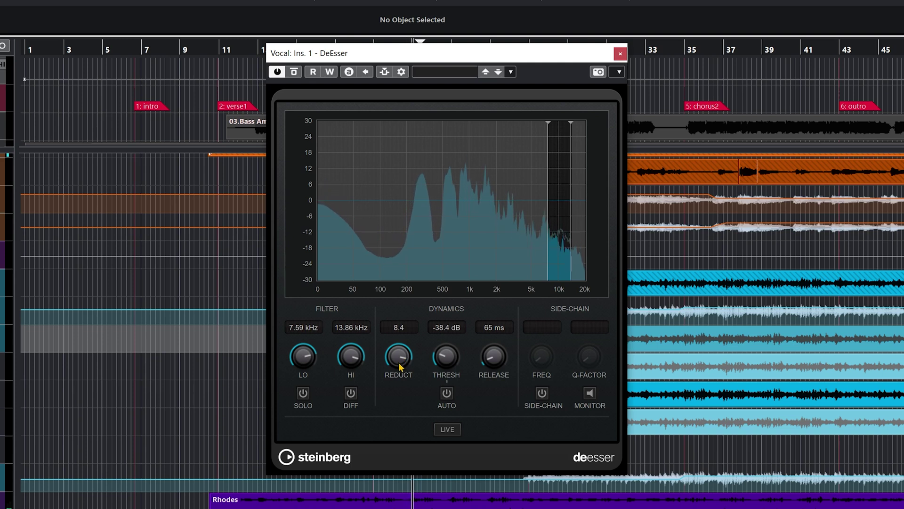
pyautogui.moveTo(400, 366); pyautogui.dragTo(400, 375)
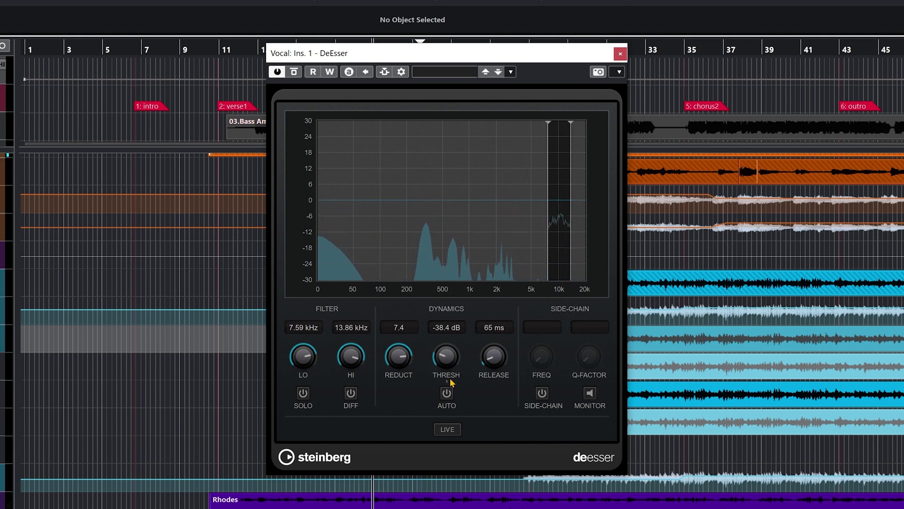
pyautogui.moveTo(447, 362); pyautogui.dragTo(446, 360)
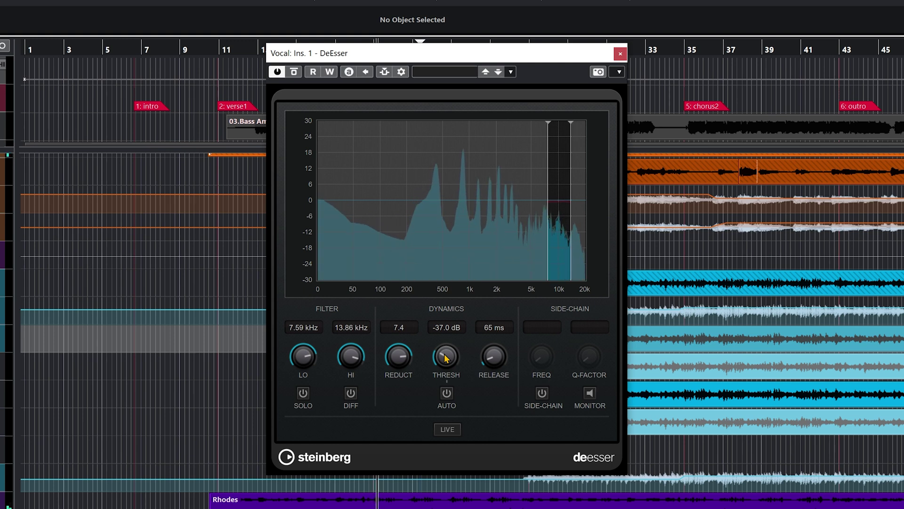
pyautogui.scroll(3, 446, 358)
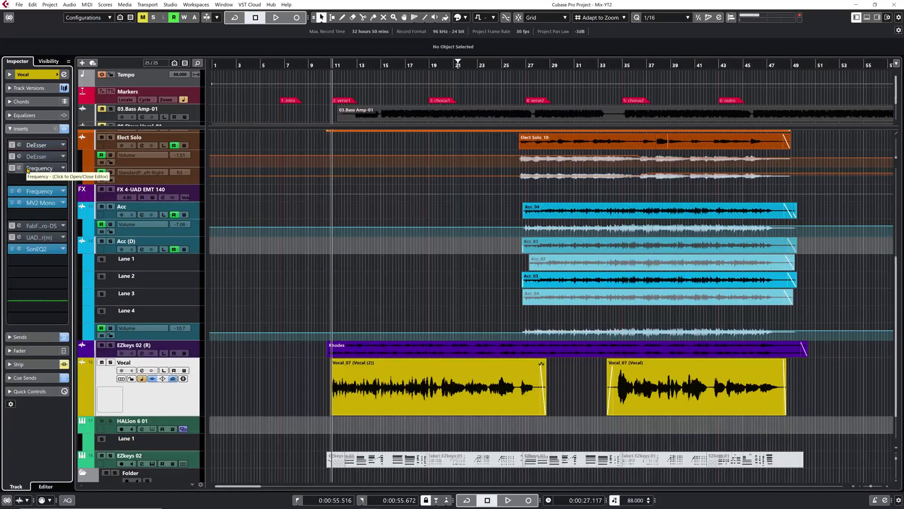
# Open the Vocal's Frequency 2 EQ, view band 7's settings, and switch band 5 off
pyautogui.click(17, 167)
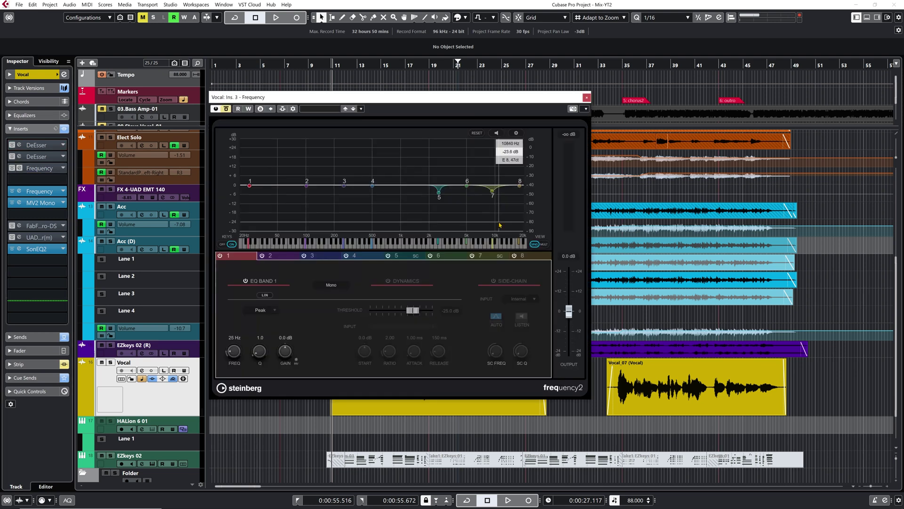
pyautogui.click(483, 255)
pyautogui.click(388, 255)
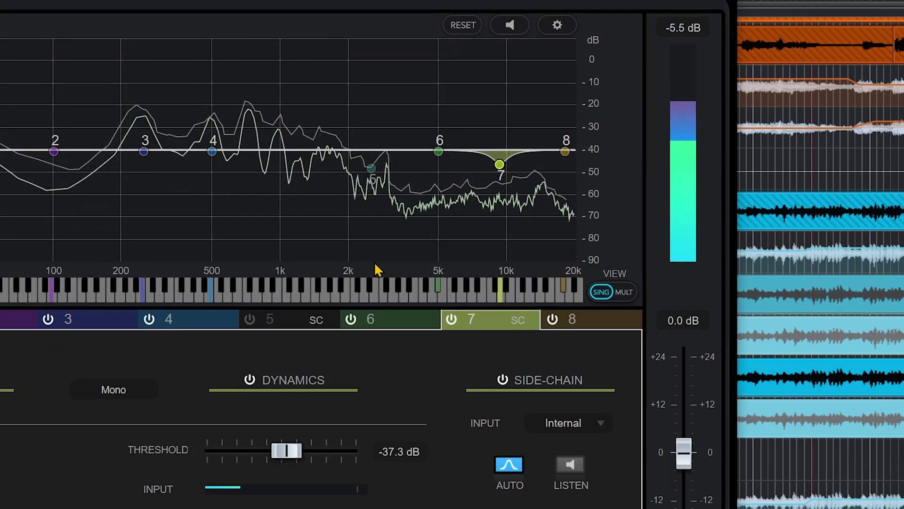
# Raise band 7's dynamic threshold to -33.8 dB and move its frequency to 9.75 kHz while listening
pyautogui.moveTo(293, 459); pyautogui.dragTo(291, 453)
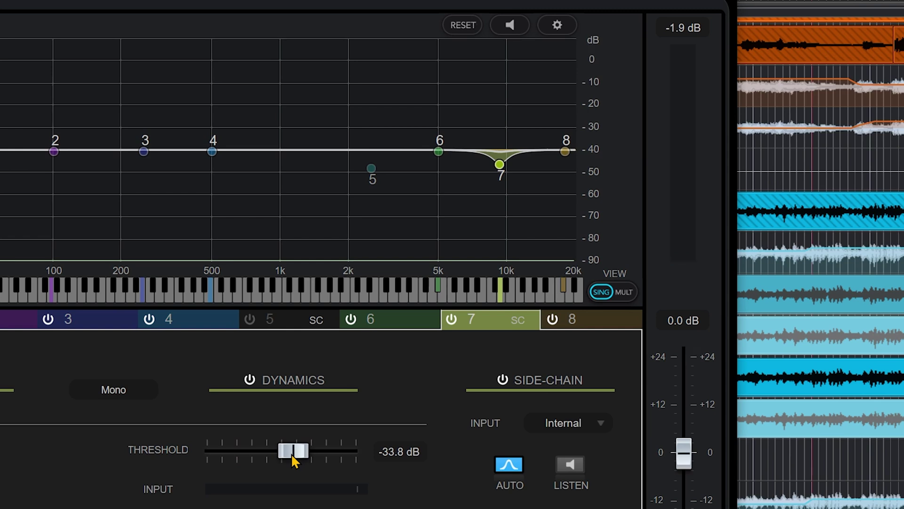
pyautogui.press('space')
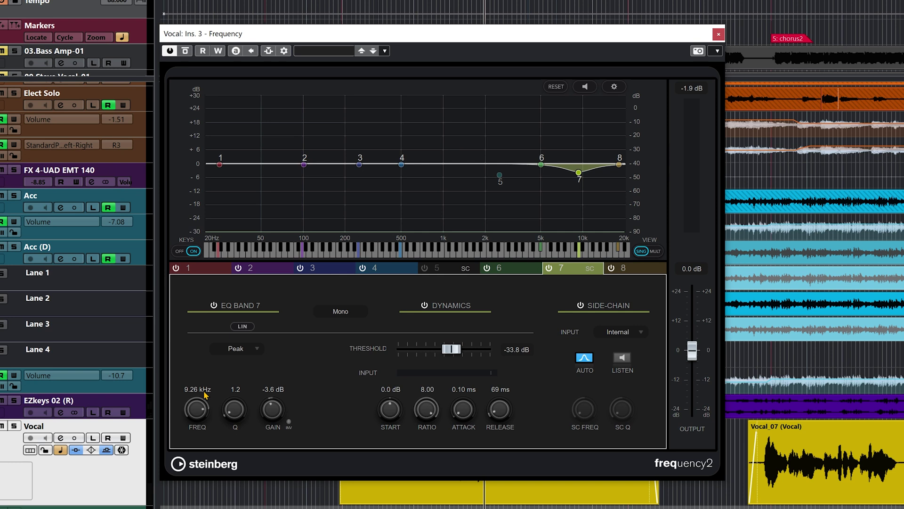
pyautogui.press('space')
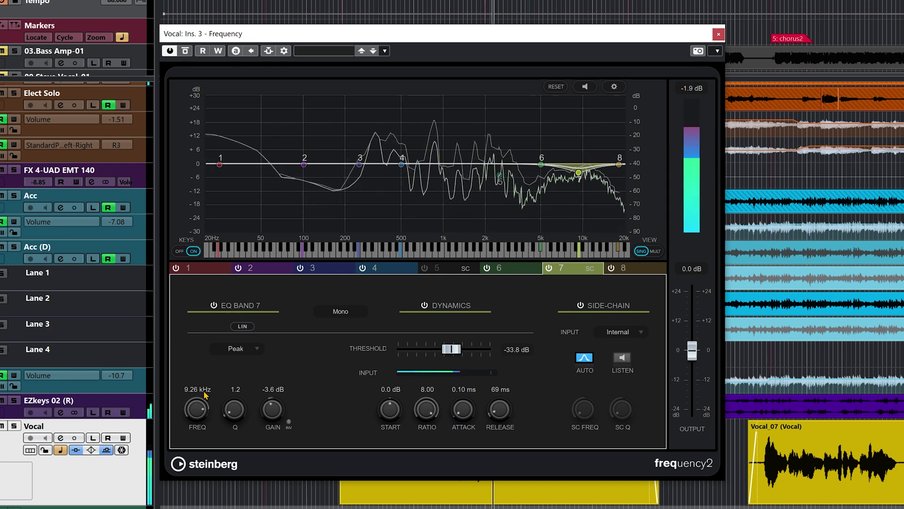
pyautogui.scroll(2, 198, 416)
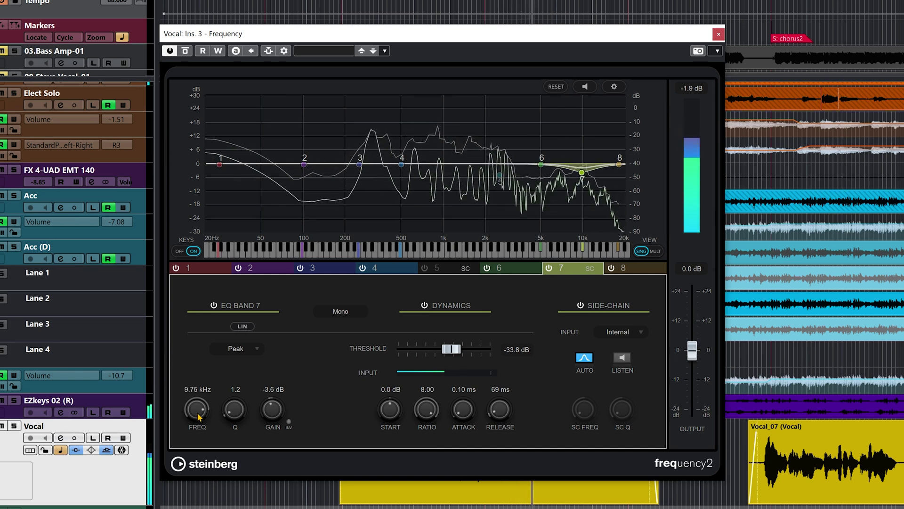
pyautogui.press('space')
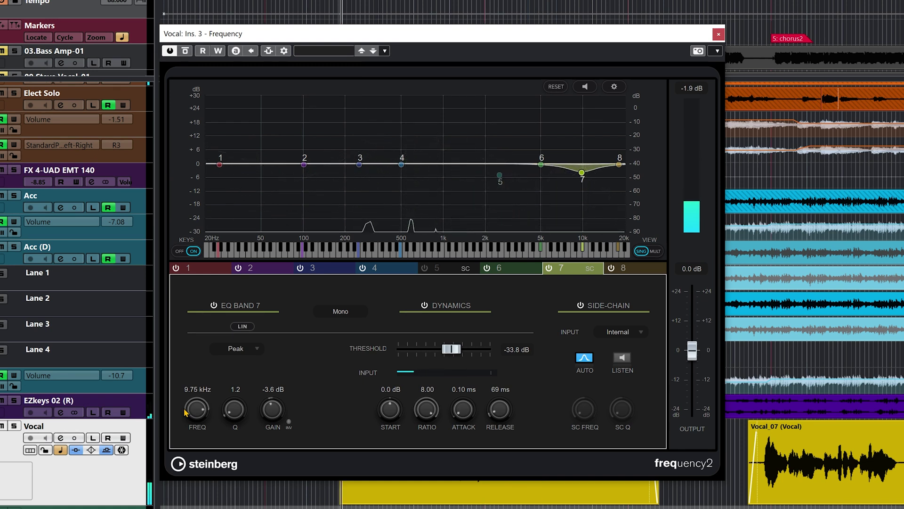
pyautogui.press('space')
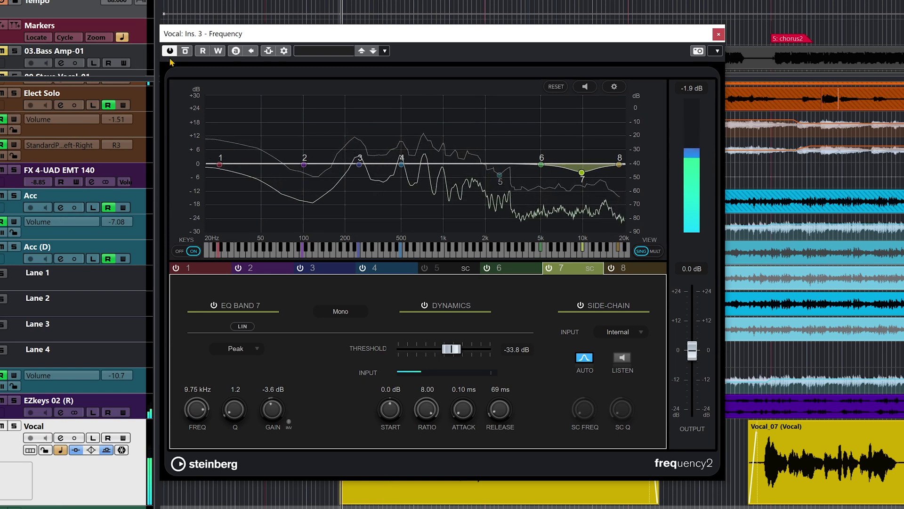
pyautogui.click(185, 50)
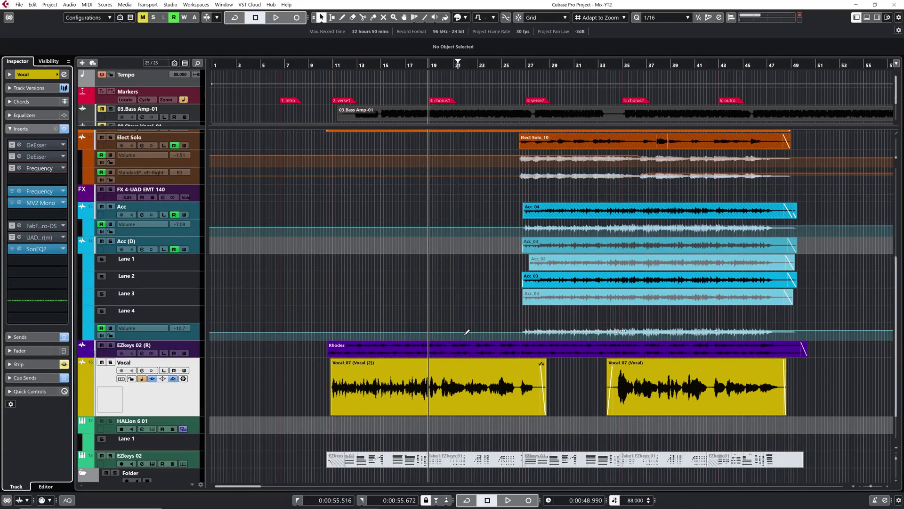
# Zoom the timeline in around bar 19 and play the vocal briefly
pyautogui.scroll(6, 466, 332)
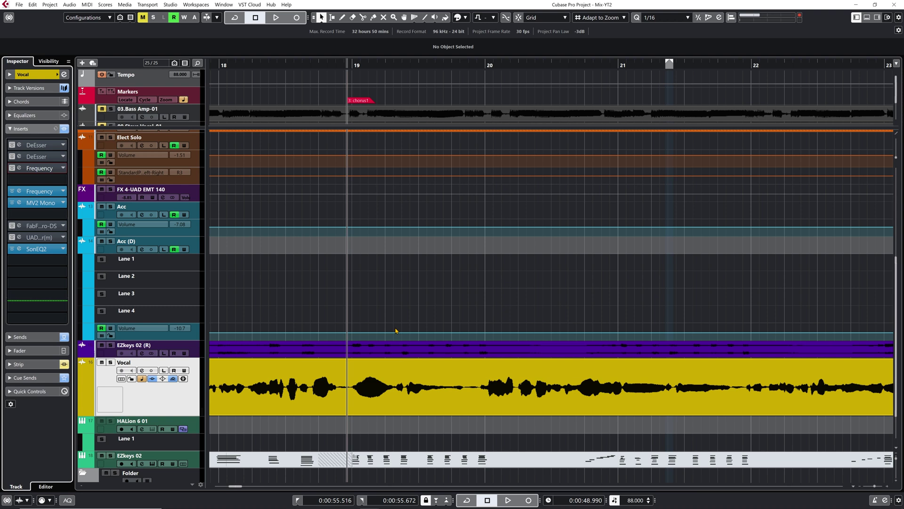
pyautogui.press('space')
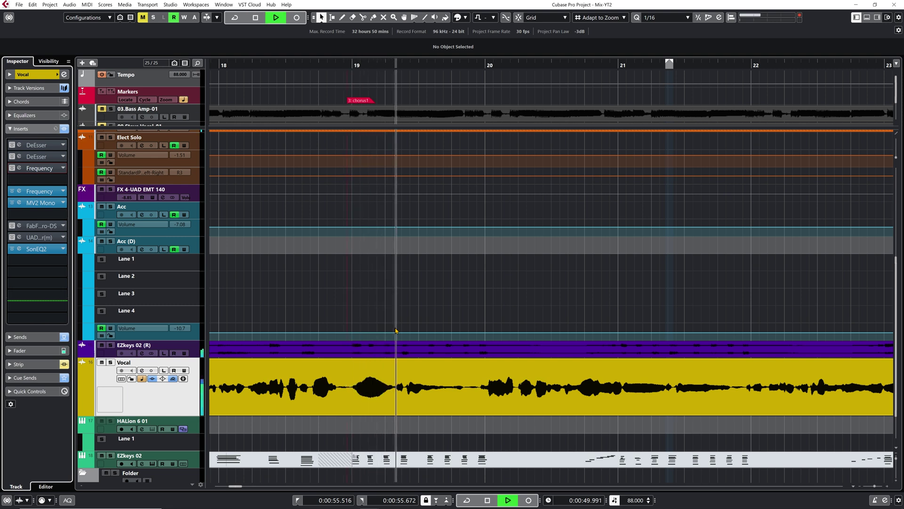
pyautogui.press('space')
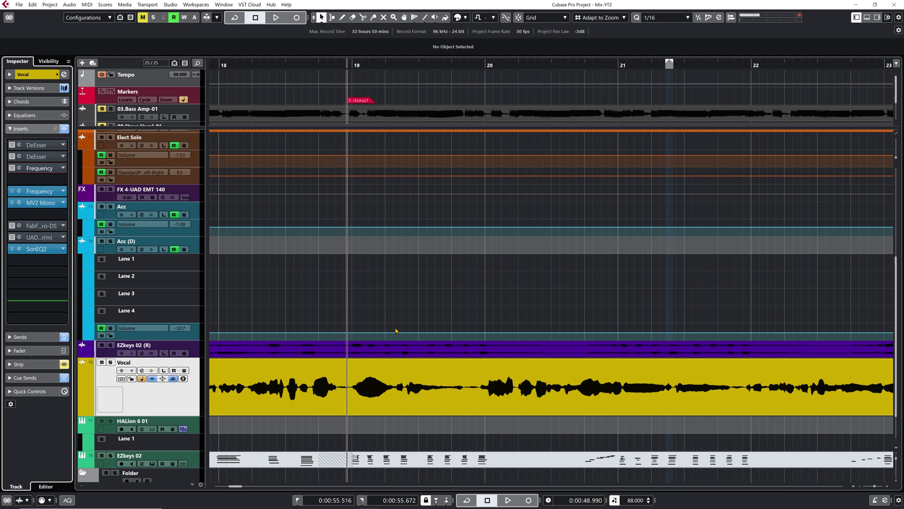
# Zoom in further, replay, and mark the sibilant just after bar 19.2 with the Range tool
pyautogui.scroll(5, 396, 331)
pyautogui.press('space')
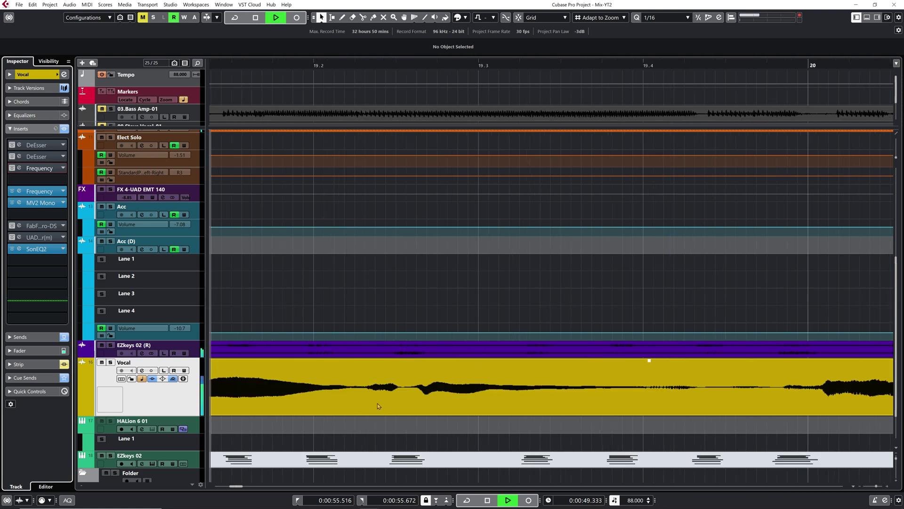
pyautogui.press('space')
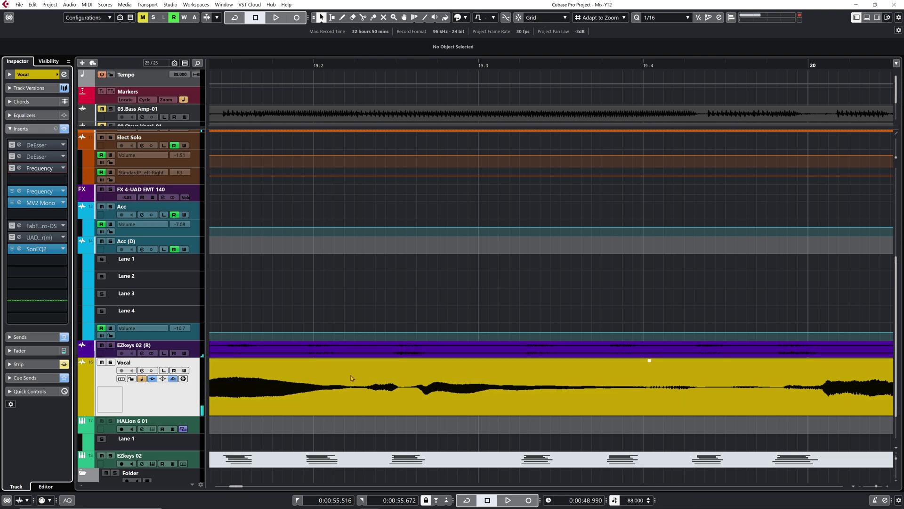
pyautogui.press('2')
pyautogui.moveTo(352, 377); pyautogui.dragTo(405, 389)
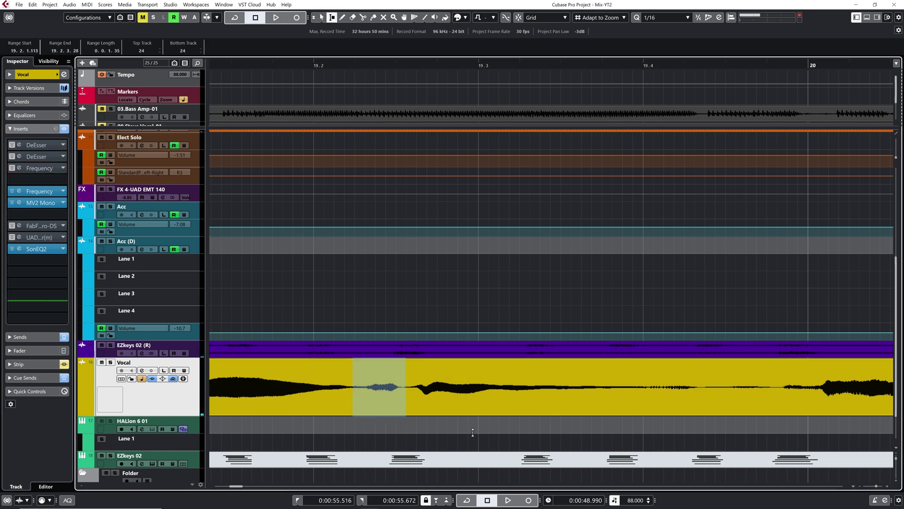
# Audition the vocal with the sibilant deleted, undo it, and split the event at the range
pyautogui.press('Delete')
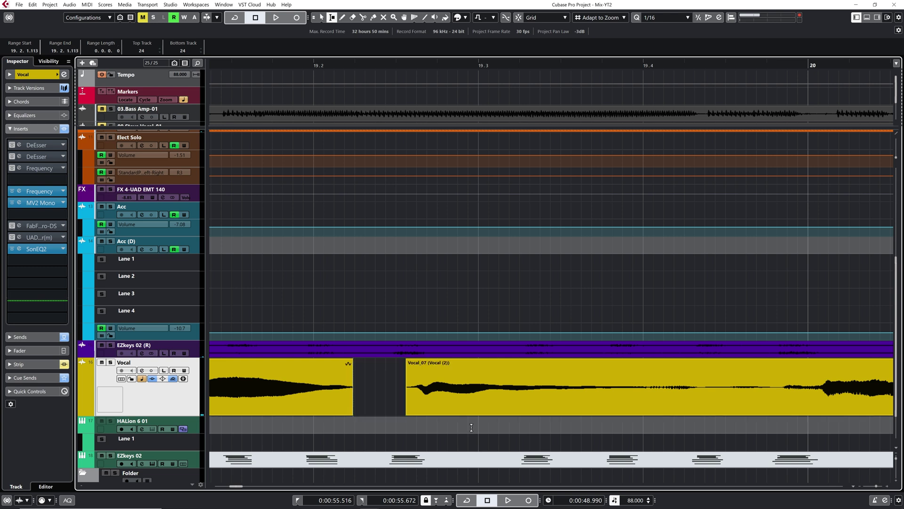
pyautogui.press('space')
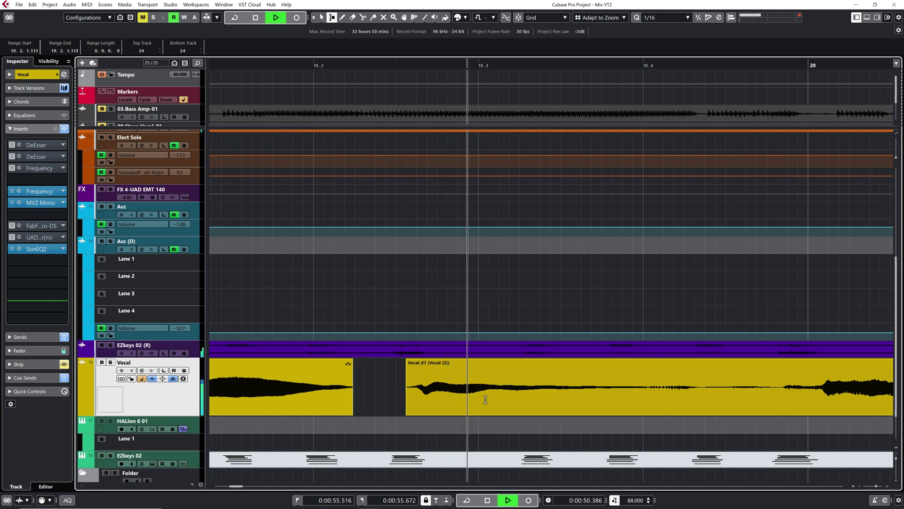
pyautogui.press('space')
pyautogui.hotkey('ctrl', 'z')
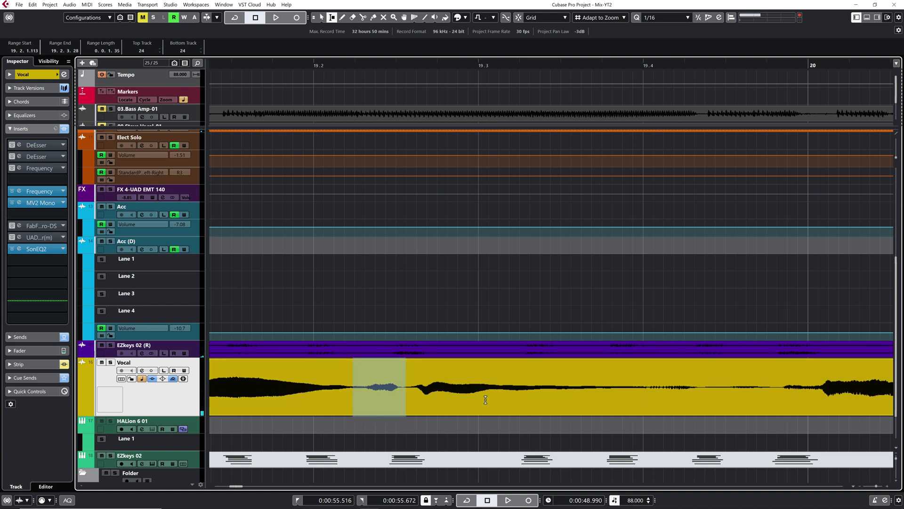
pyautogui.hotkey('shift', 'x')
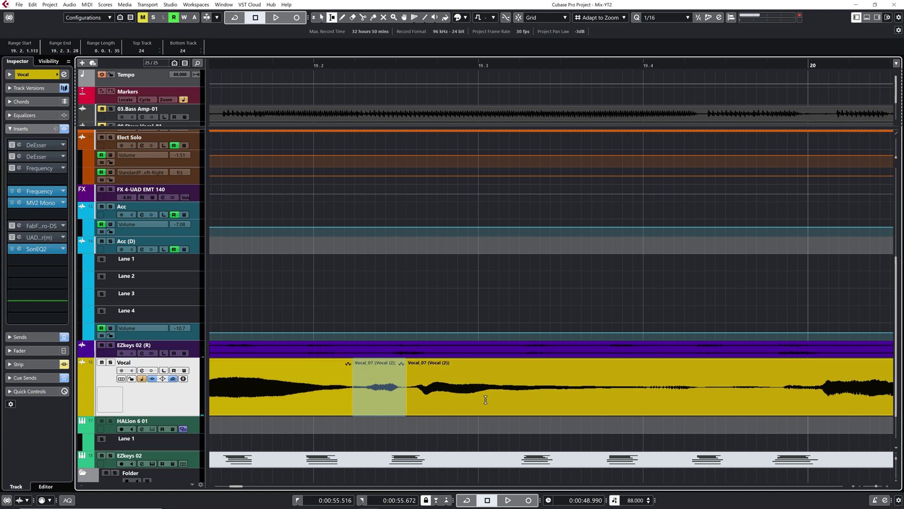
# Lower the split sibilant event's volume to -6.21 dB and play back the result
pyautogui.press('1')
pyautogui.click(380, 391)
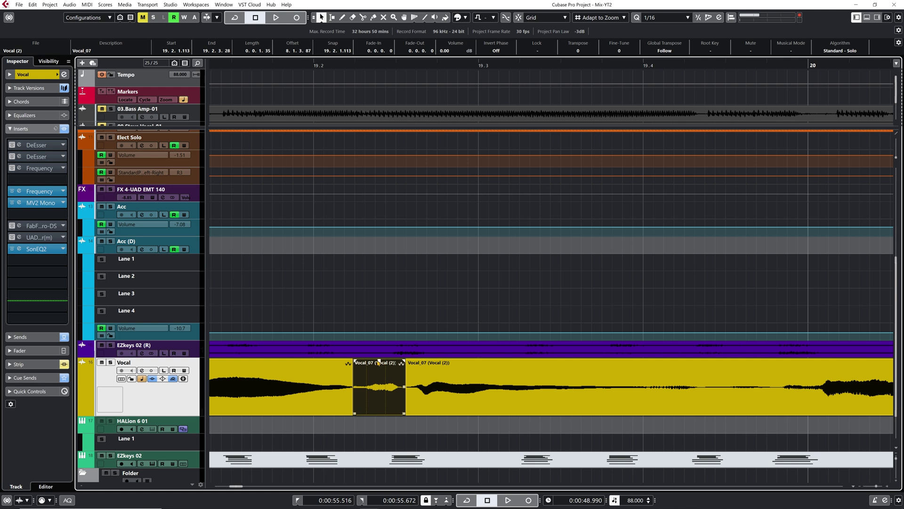
pyautogui.moveTo(380, 361); pyautogui.dragTo(379, 384)
pyautogui.press('space')
pyautogui.press('space')
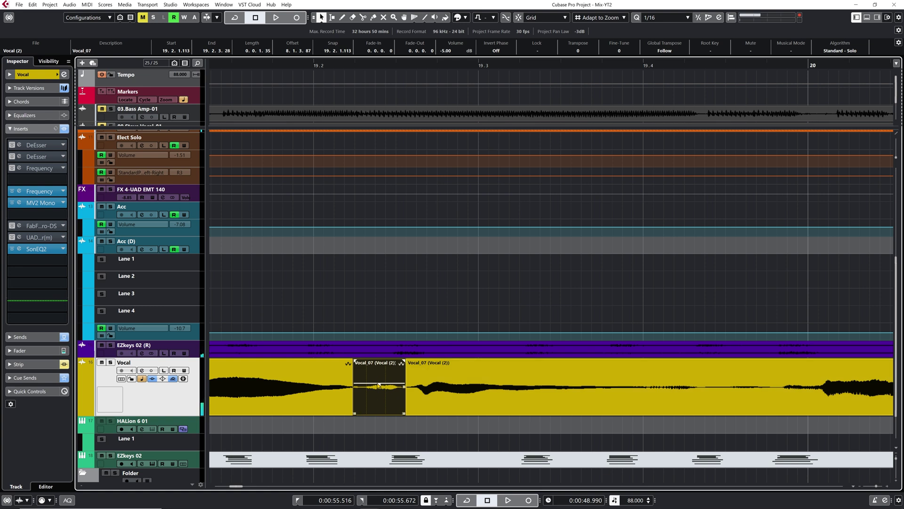
pyautogui.moveTo(379, 385); pyautogui.dragTo(379, 389)
pyautogui.press('space')
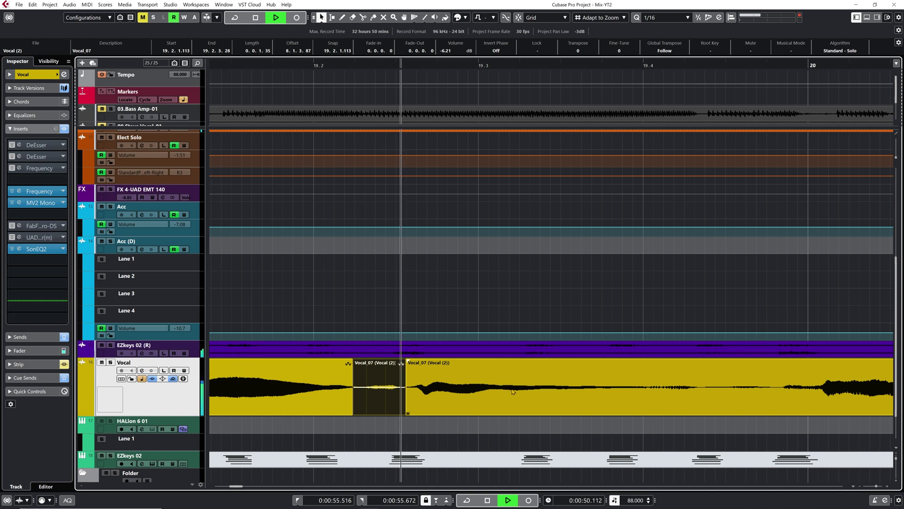
pyautogui.press('space')
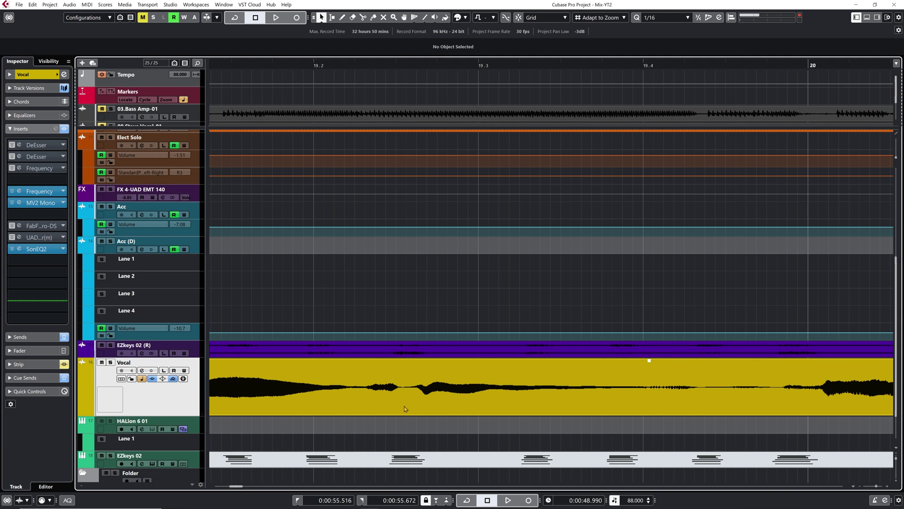
# Mark a range on the Vocal event and split it at the range edges
pyautogui.press('2')
pyautogui.moveTo(404, 406)
pyautogui.mouseDown()
pyautogui.moveTo(353, 402)
pyautogui.moveTo(404, 385)
pyautogui.mouseUp()
pyautogui.click(385, 387)
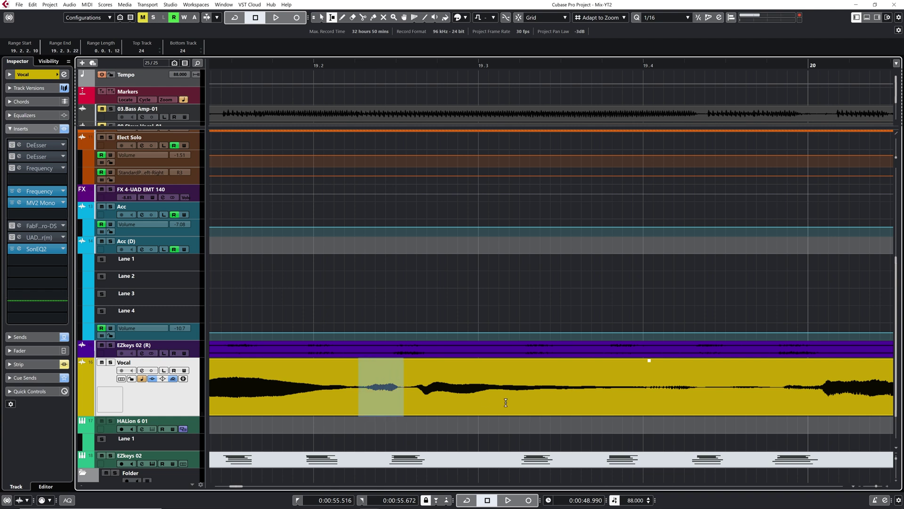
pyautogui.hotkey('shift', 'x')
pyautogui.press('1')
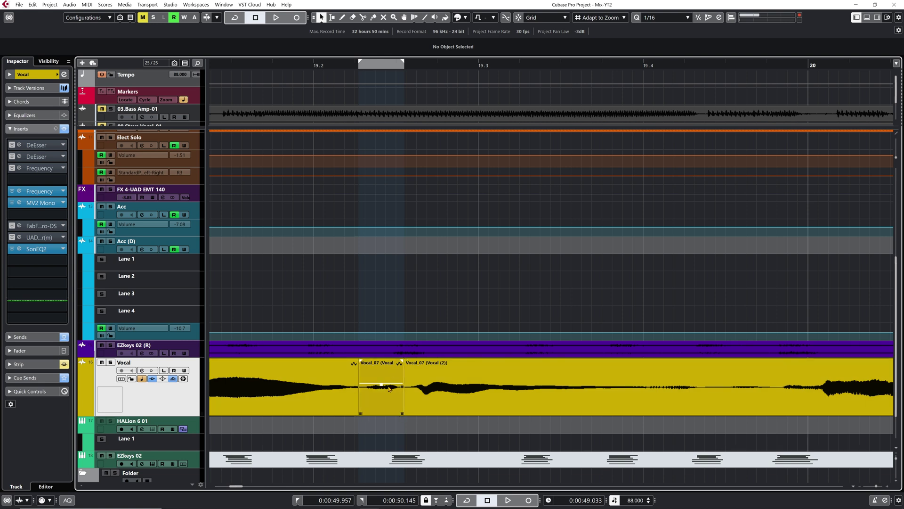
# Zoom in around bar 21 while playing the vocal to locate the next sibilant
pyautogui.press('g')
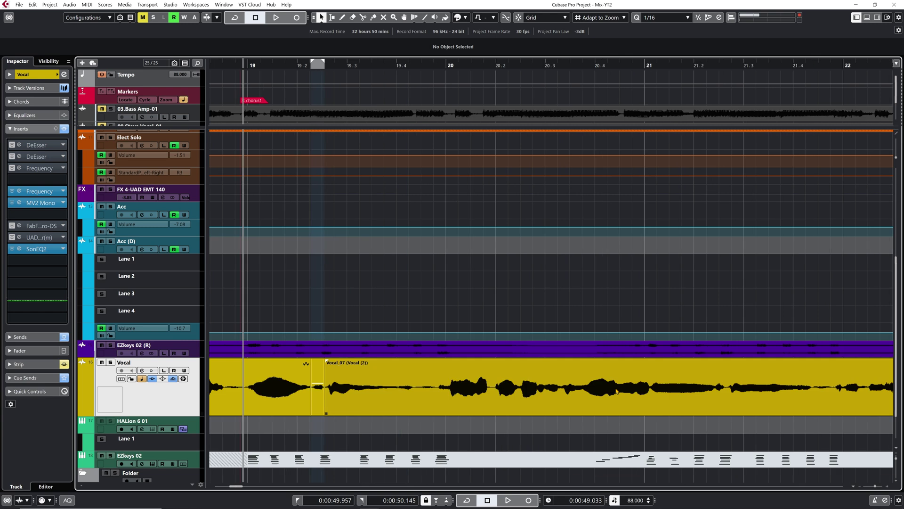
pyautogui.press('space')
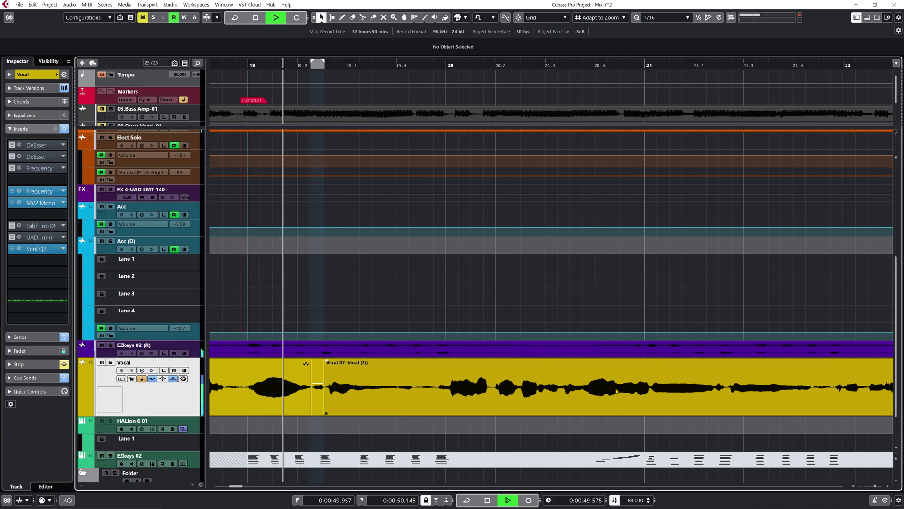
pyautogui.press('h')
pyautogui.press('h')
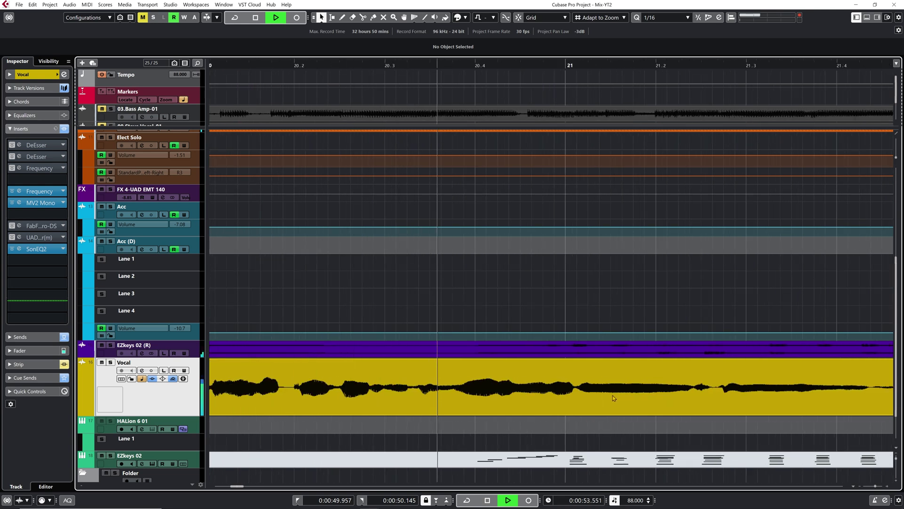
pyautogui.press('g')
pyautogui.press('2')
pyautogui.press('h')
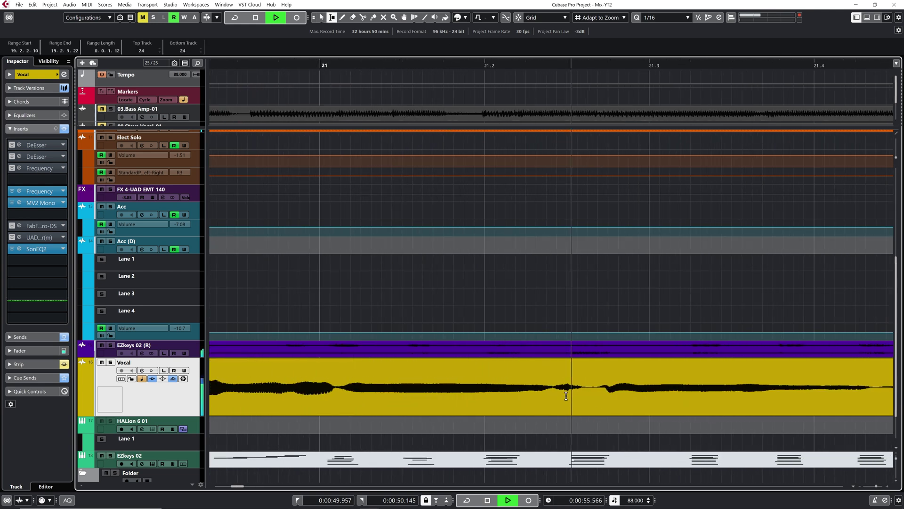
pyautogui.press('space')
# Mark the sibilant near bar 21.2 and split it into its own event
pyautogui.moveTo(552, 390); pyautogui.dragTo(582, 391)
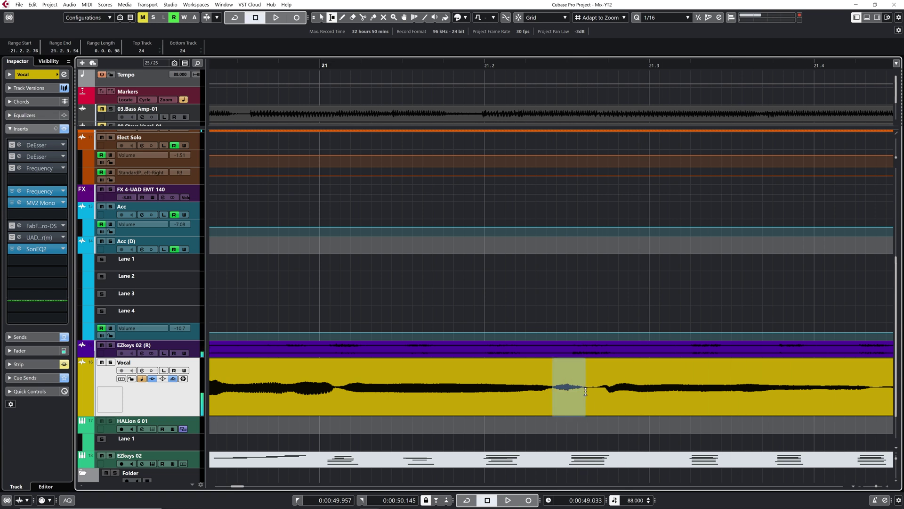
pyautogui.hotkey('ctrl', 'shift', 'x')
pyautogui.press('1')
pyautogui.press('g')
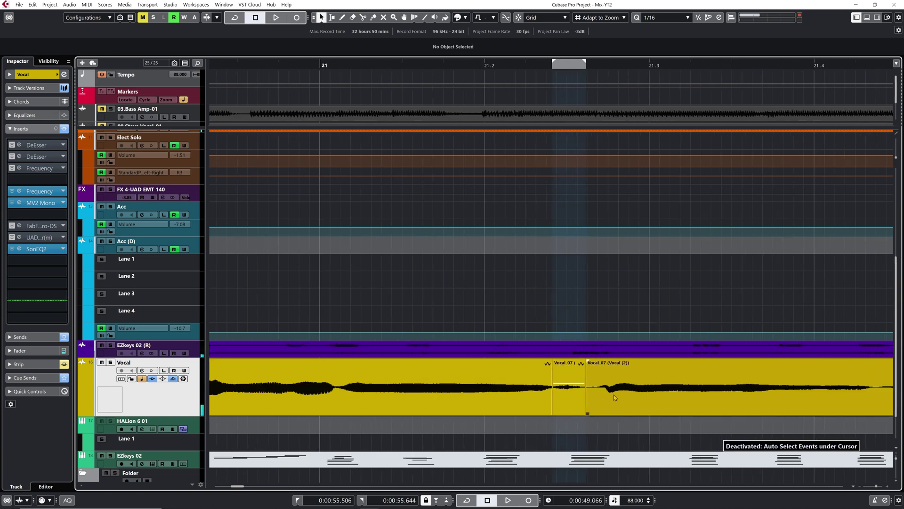
pyautogui.press('g')
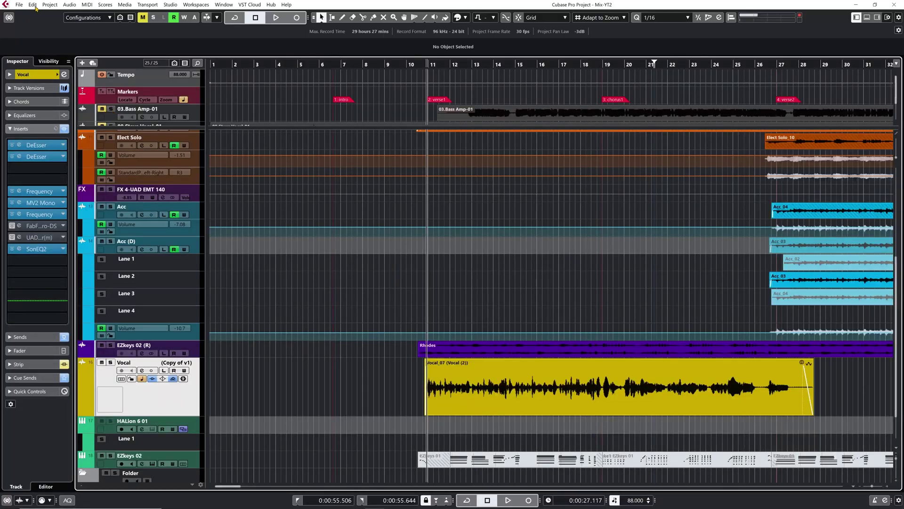
# Review the DeEss macro's commands: split range, five event-volume decrements and cut tail
pyautogui.click(33, 5)
pyautogui.click(45, 290)
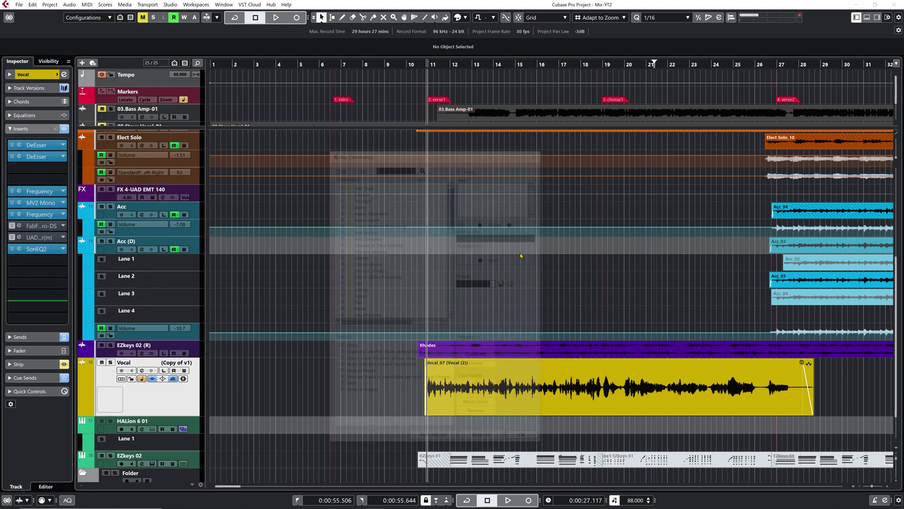
pyautogui.click(338, 347)
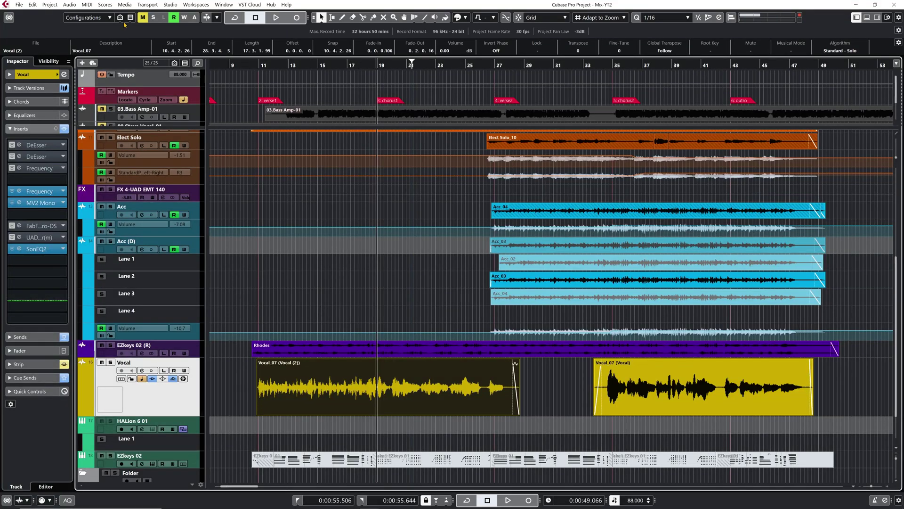
# Load the Vocal_07 (Vocal (2)) event into SpectraLayers from its Extensions context menu
pyautogui.click(68, 5)
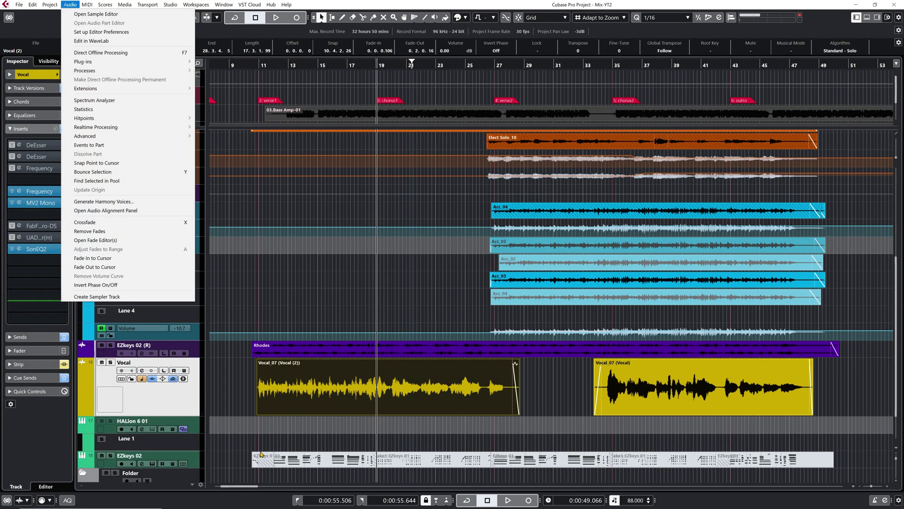
pyautogui.rightClick(299, 159)
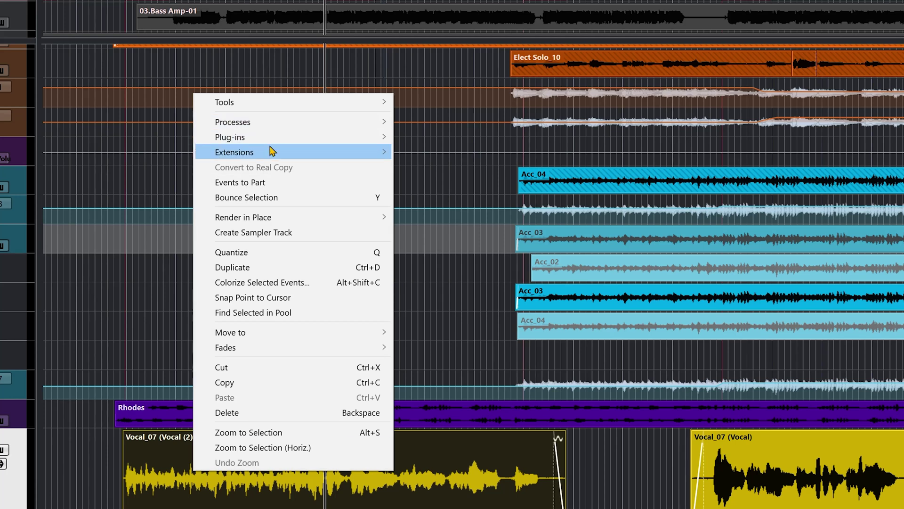
pyautogui.moveTo(272, 152)
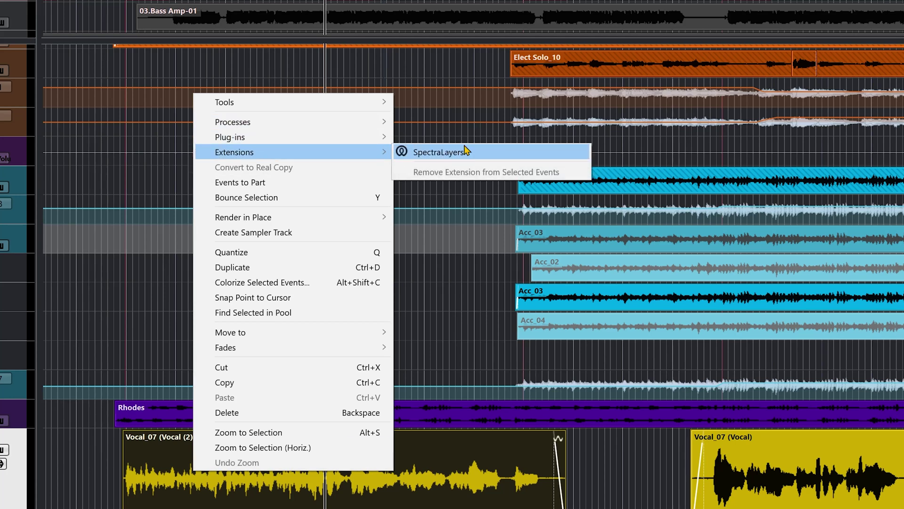
pyautogui.click(500, 155)
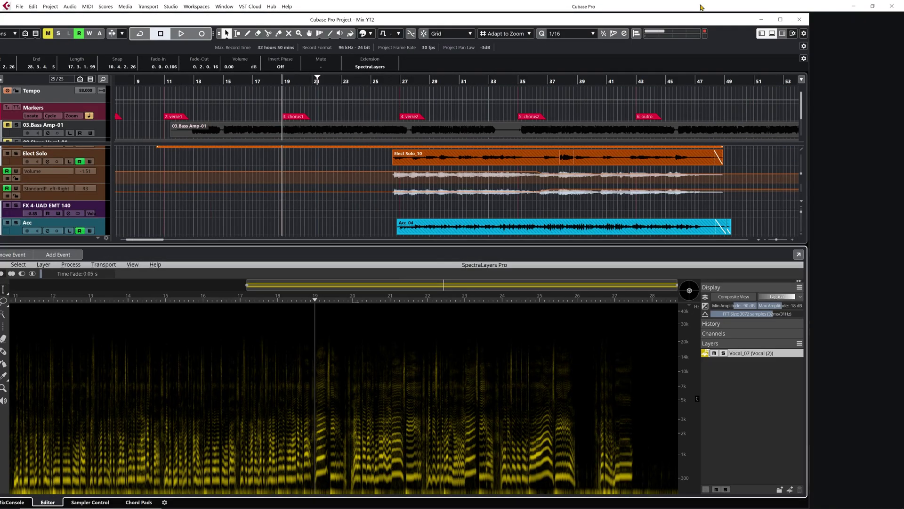
# Maximize the window, zoom the spectrogram in around bars 17–20 and play the passage
pyautogui.click(781, 20)
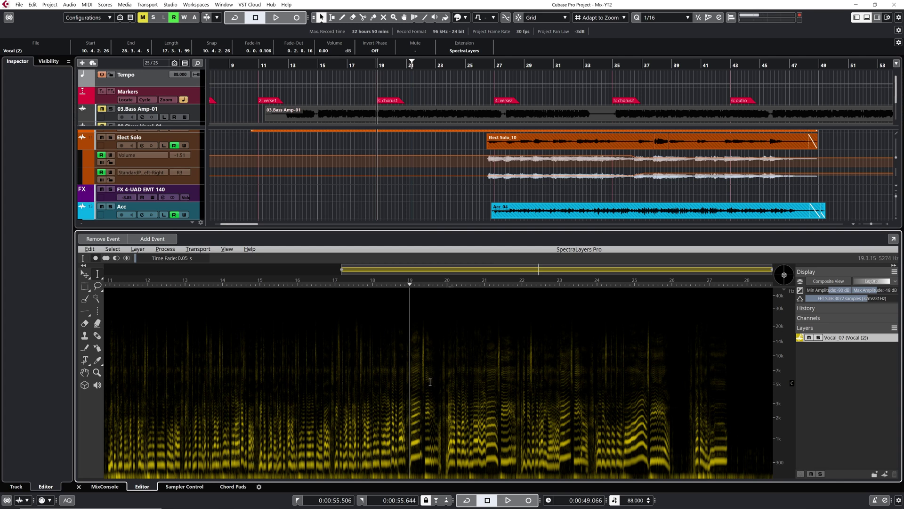
pyautogui.scroll(5, 422, 380)
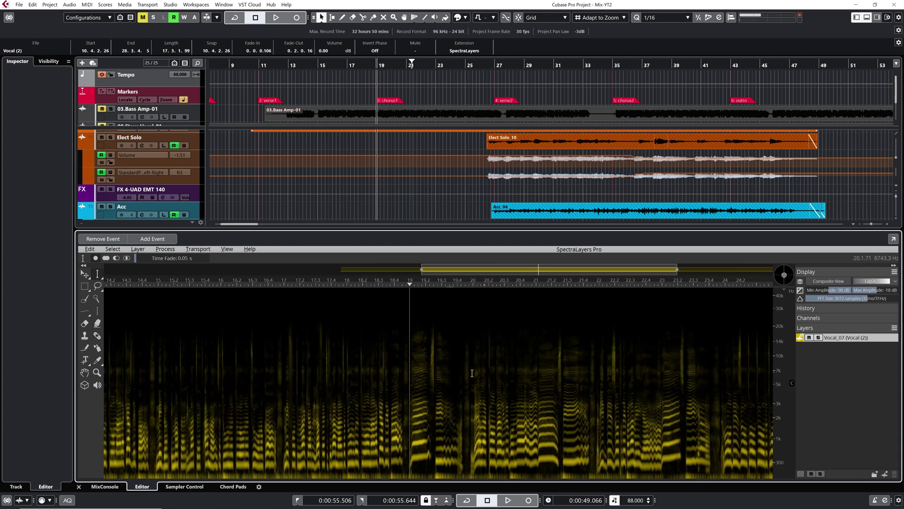
pyautogui.scroll(2, 518, 383)
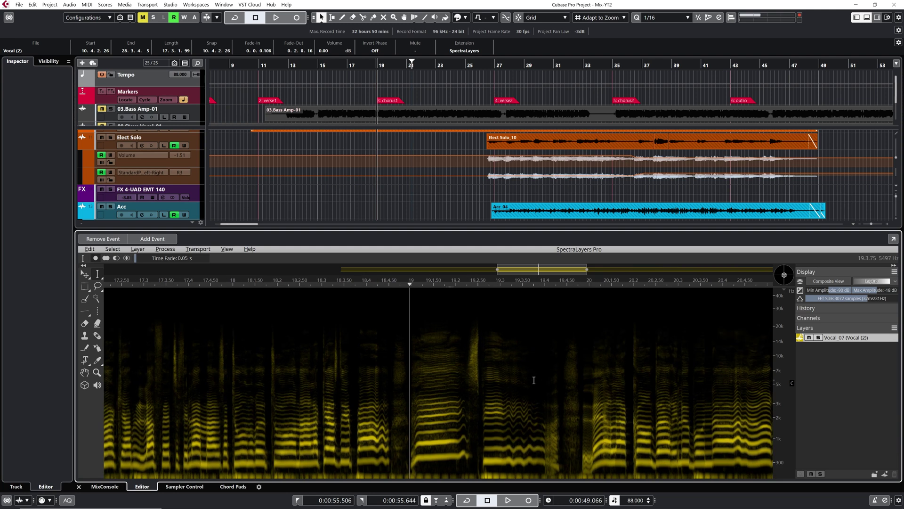
pyautogui.press('space')
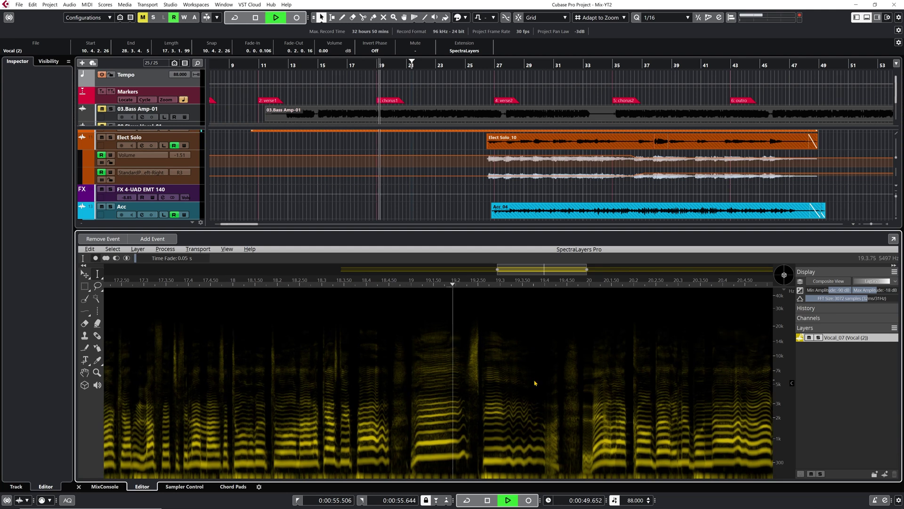
pyautogui.press('space')
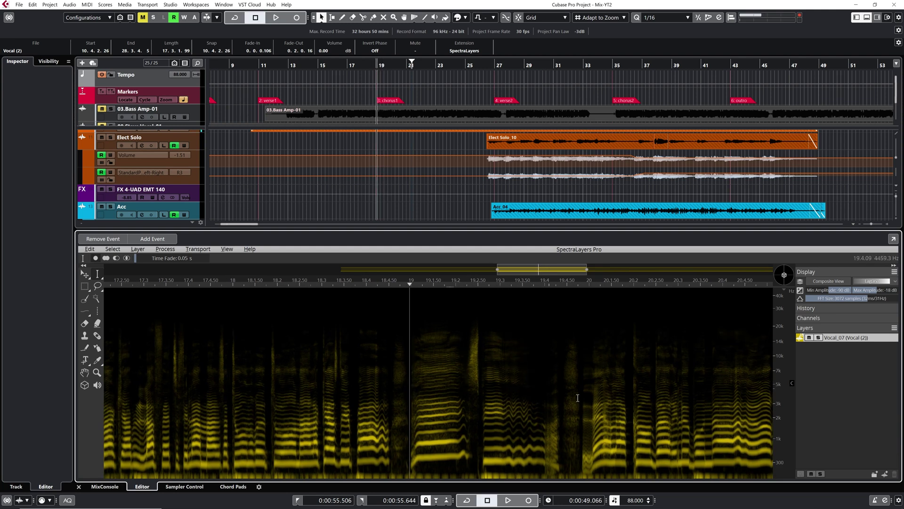
# Rectangle-select the sibilant burst near 19.2, clear the selection and replay the passage
pyautogui.click(85, 286)
pyautogui.moveTo(462, 320); pyautogui.dragTo(486, 398)
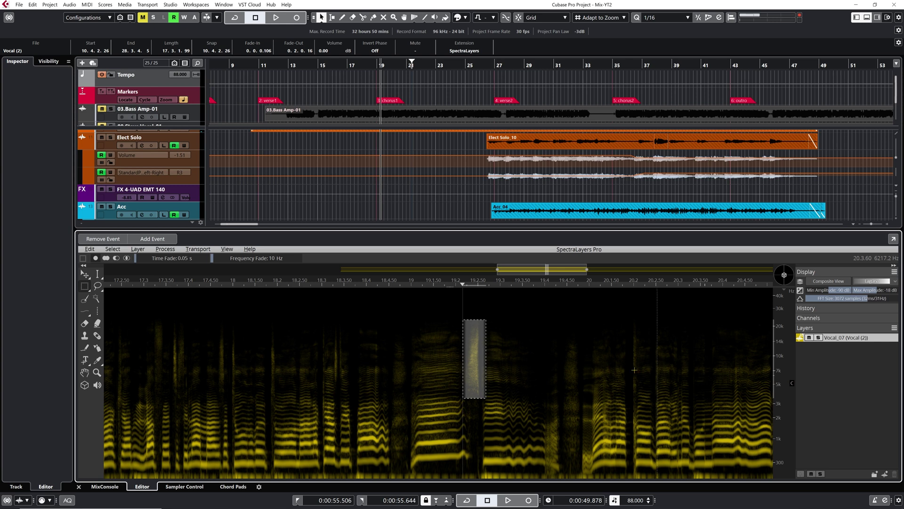
pyautogui.click(330, 379)
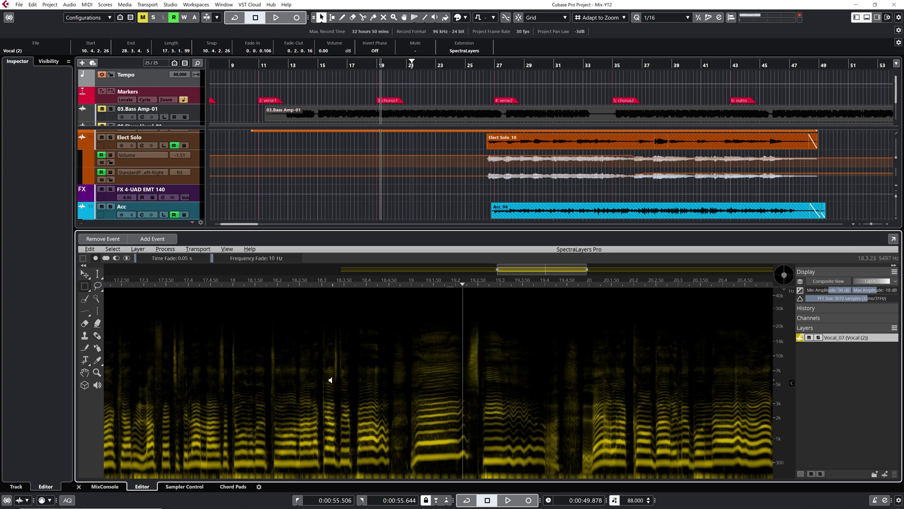
pyautogui.press('space')
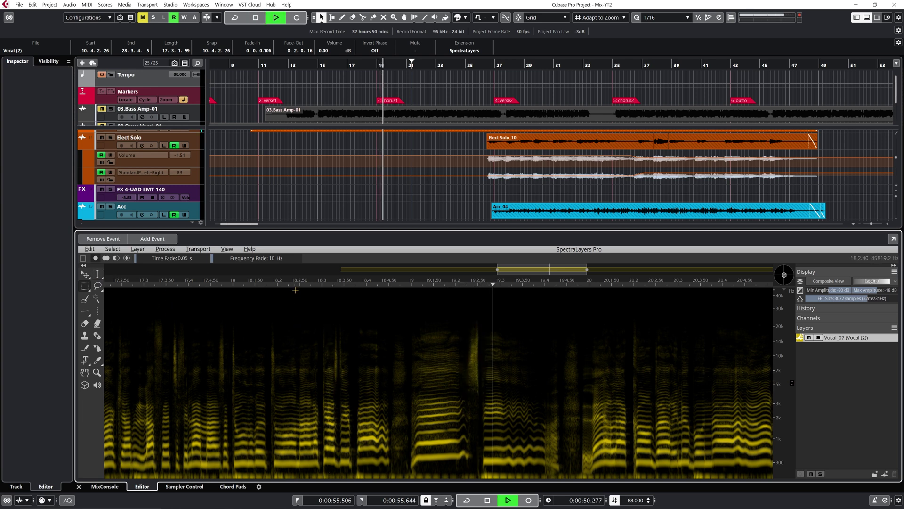
pyautogui.press('space')
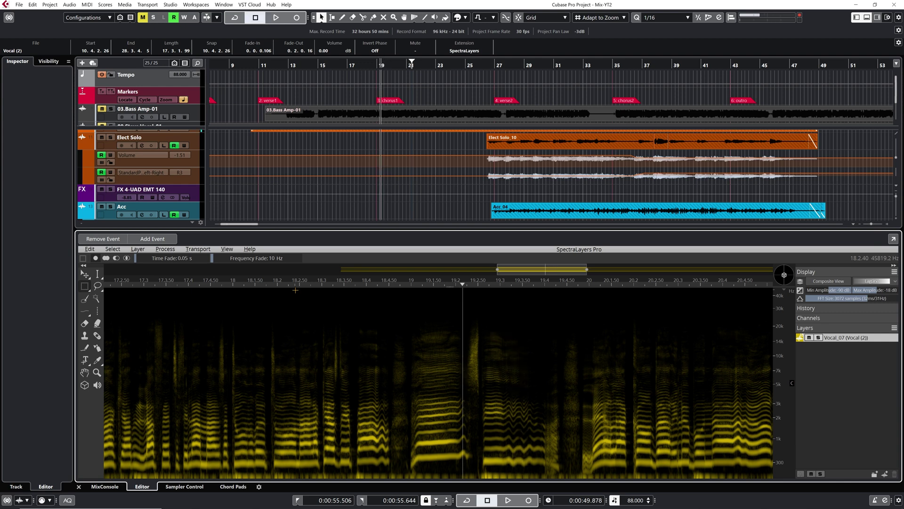
pyautogui.click(85, 324)
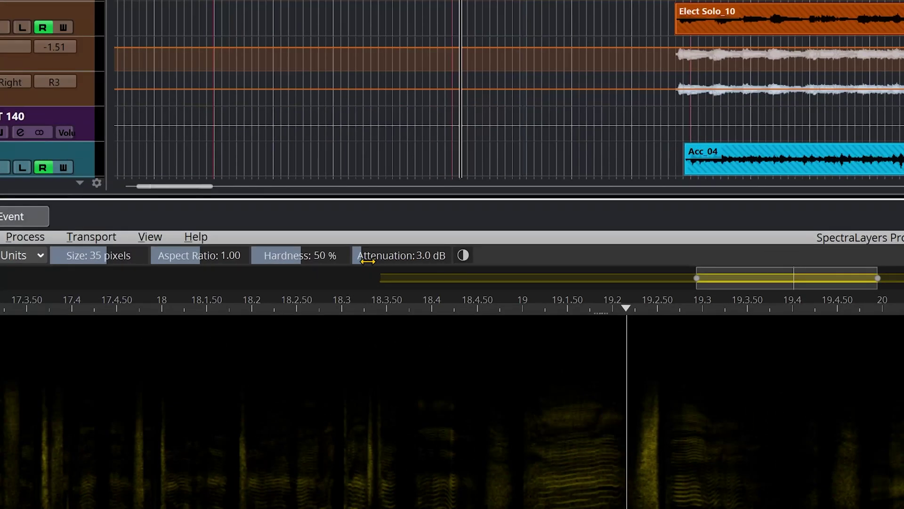
pyautogui.moveTo(368, 262)
pyautogui.mouseDown()
pyautogui.moveTo(419, 261)
pyautogui.moveTo(359, 262)
pyautogui.mouseUp()
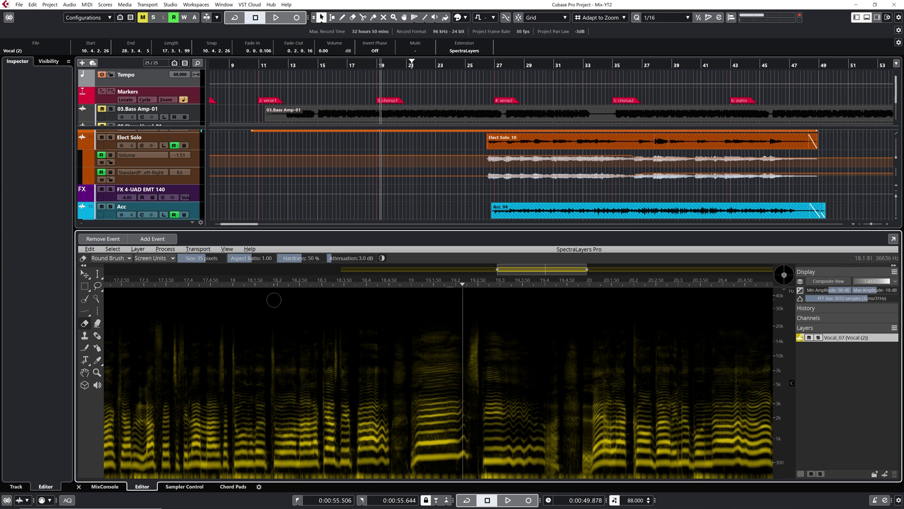
pyautogui.press('space')
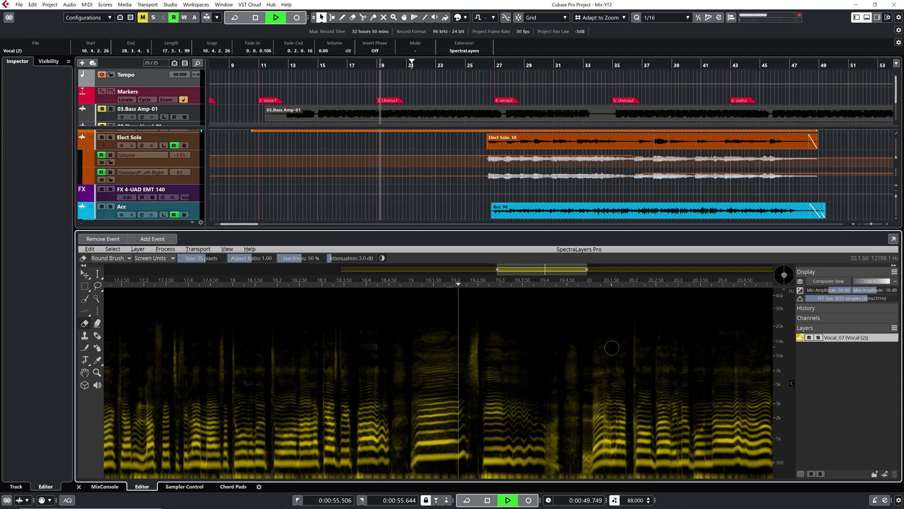
pyautogui.press('space')
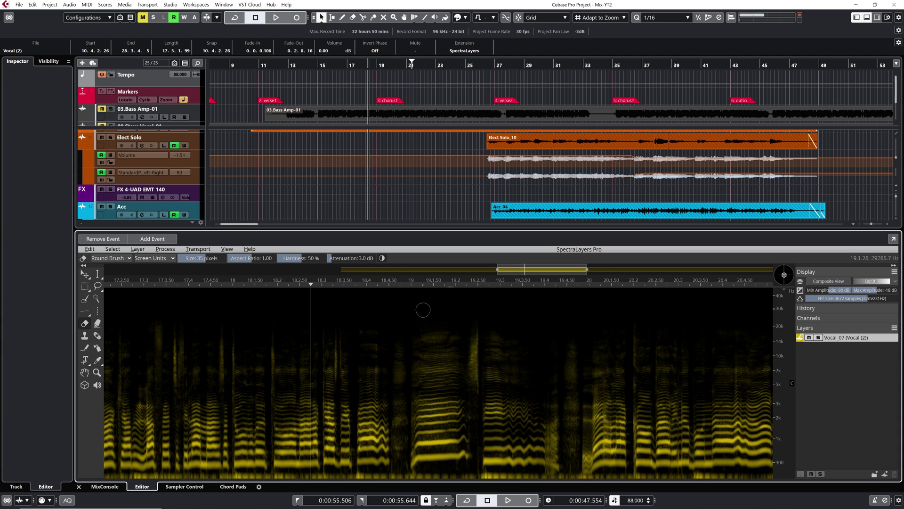
pyautogui.press('space')
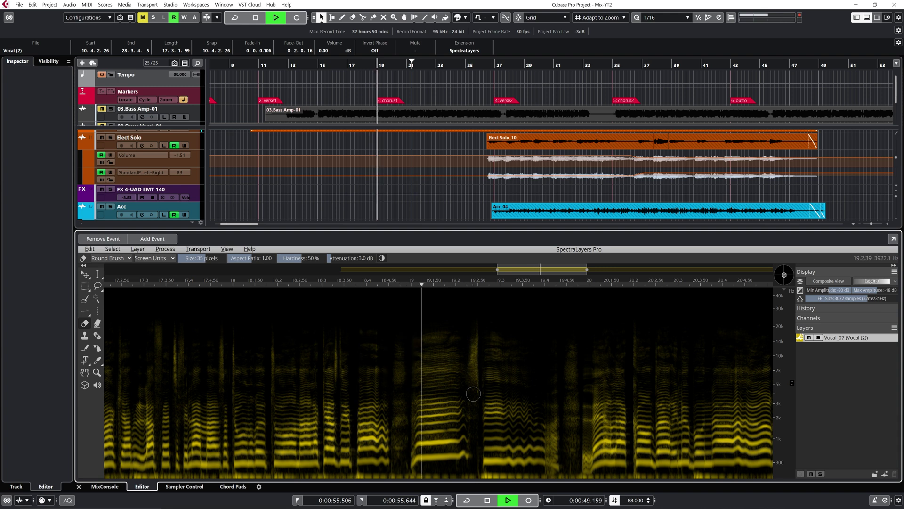
pyautogui.press('space')
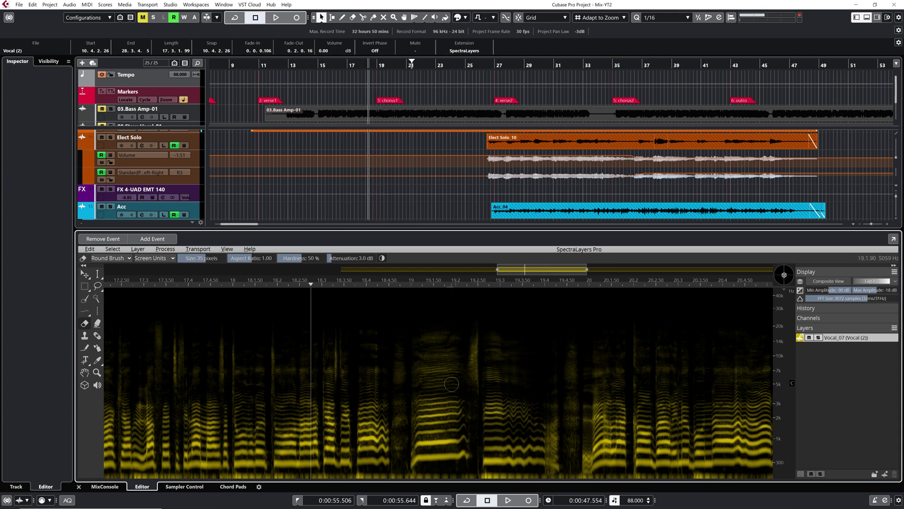
pyautogui.press('space')
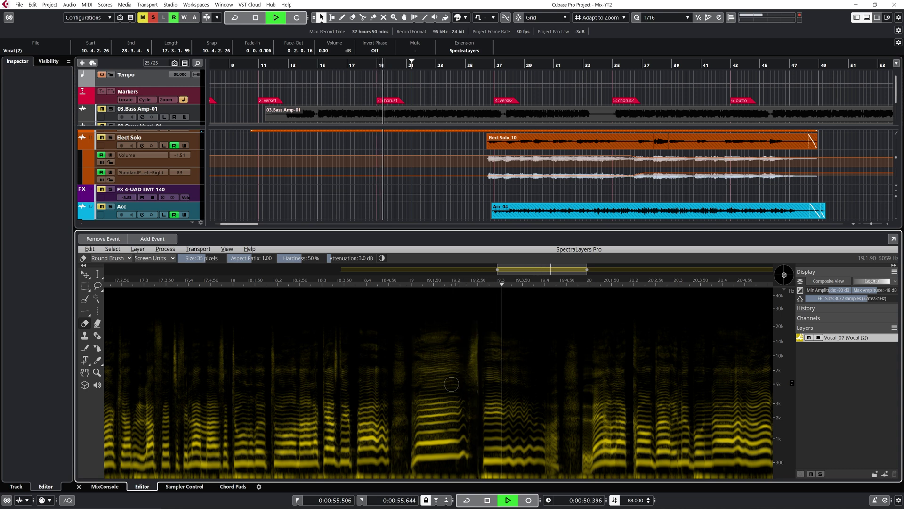
pyautogui.press('space')
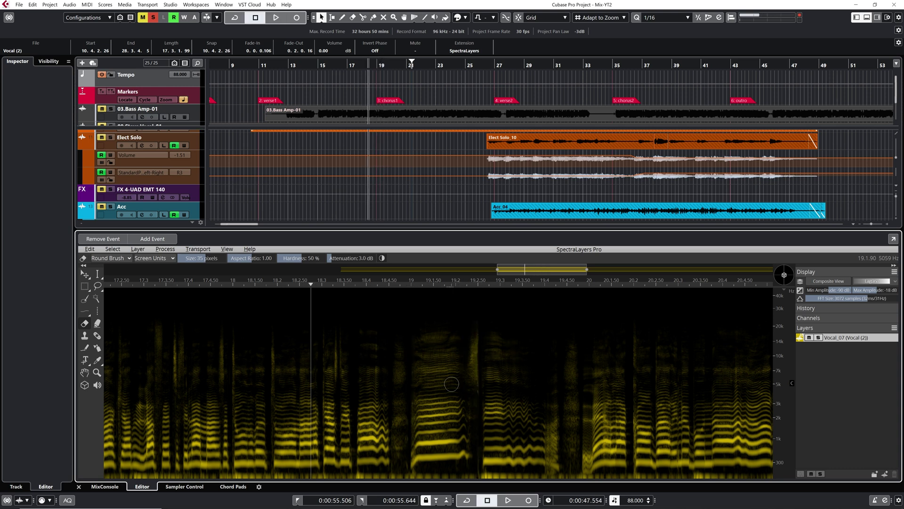
pyautogui.press('space')
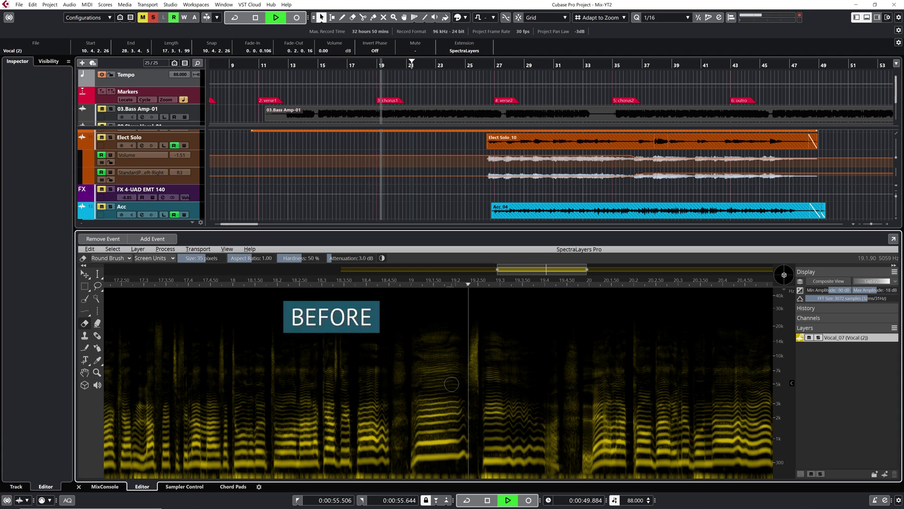
# Replay the treated vocal, then zoom the spectrogram back out
pyautogui.press('space')
pyautogui.press('space')
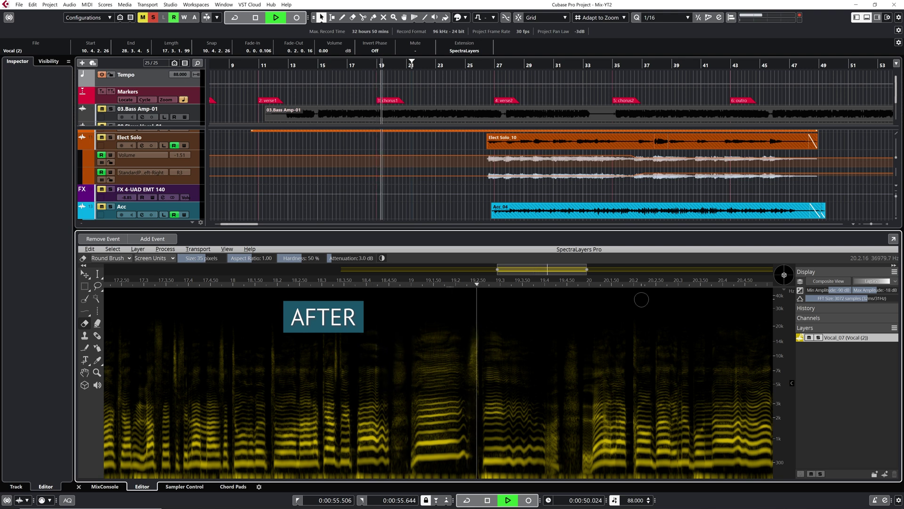
pyautogui.press('space')
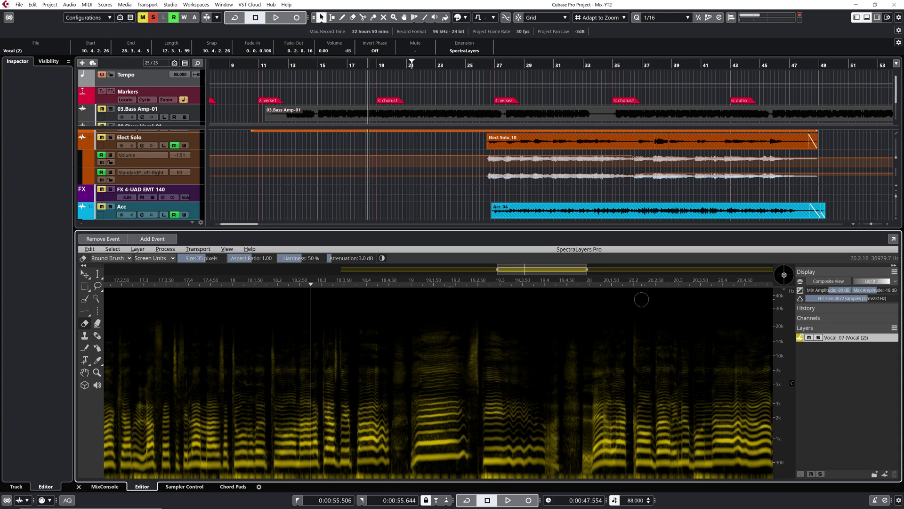
pyautogui.scroll(-3, 505, 347)
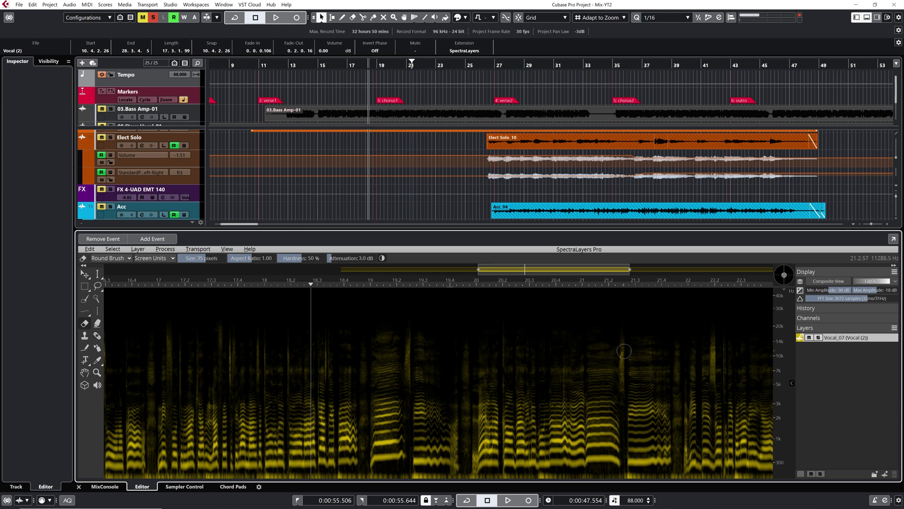
# Play across the wider range, then clear global solo and close the SpectraLayers lower zone
pyautogui.press('space')
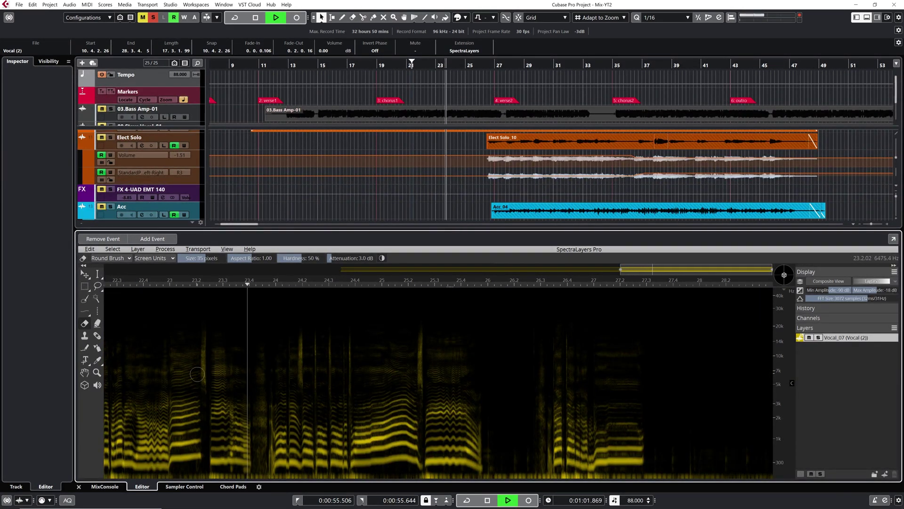
pyautogui.press('space')
pyautogui.press('space')
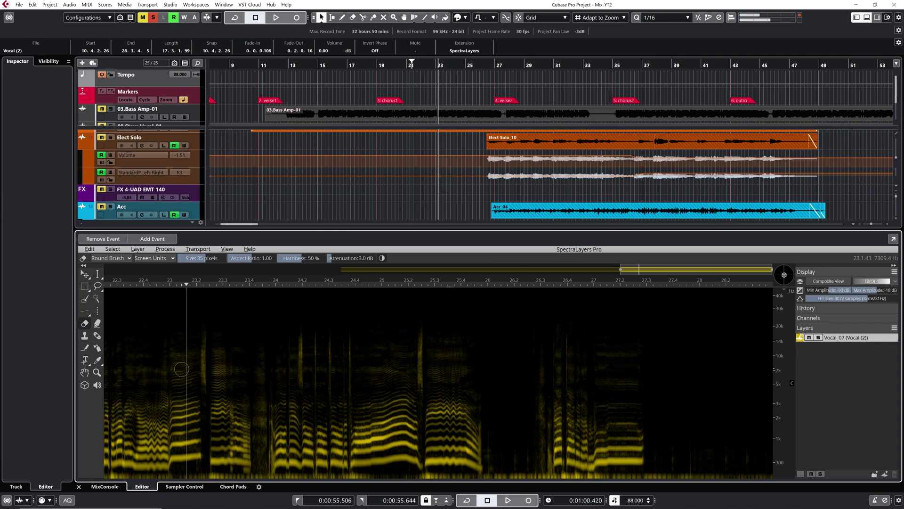
pyautogui.press('space')
pyautogui.hotkey('alt', 's')
pyautogui.hotkey('ctrl', 'alt', 'e')
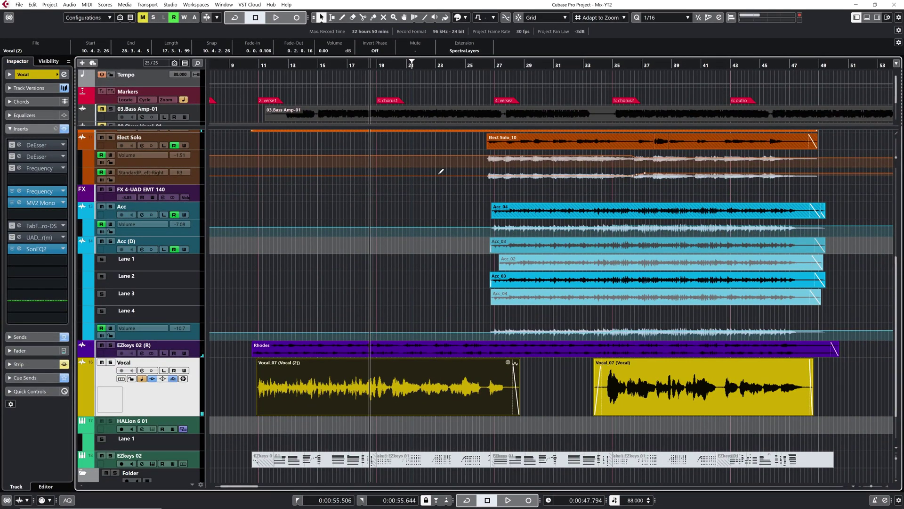
pyautogui.press('space')
# Un-bypass DeEsser inserts 1 and 2, open both editors and place them side by side
pyautogui.click(20, 146)
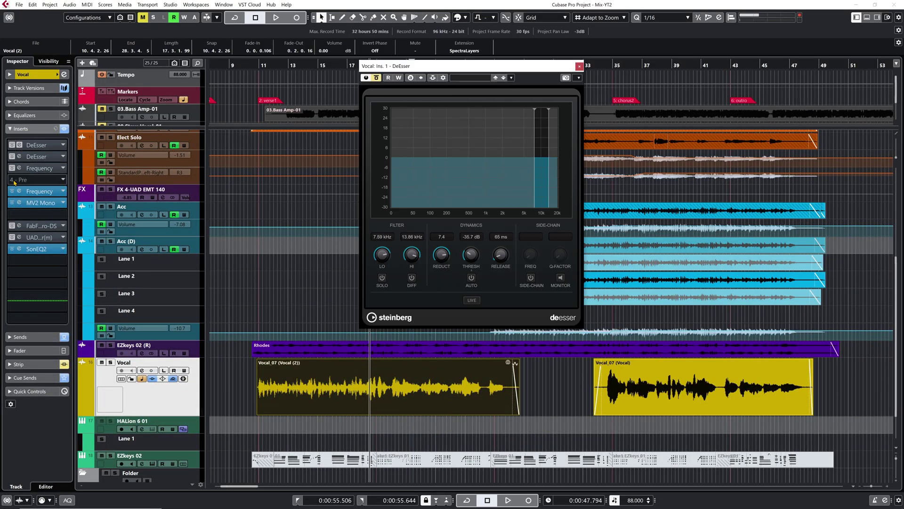
pyautogui.click(12, 145)
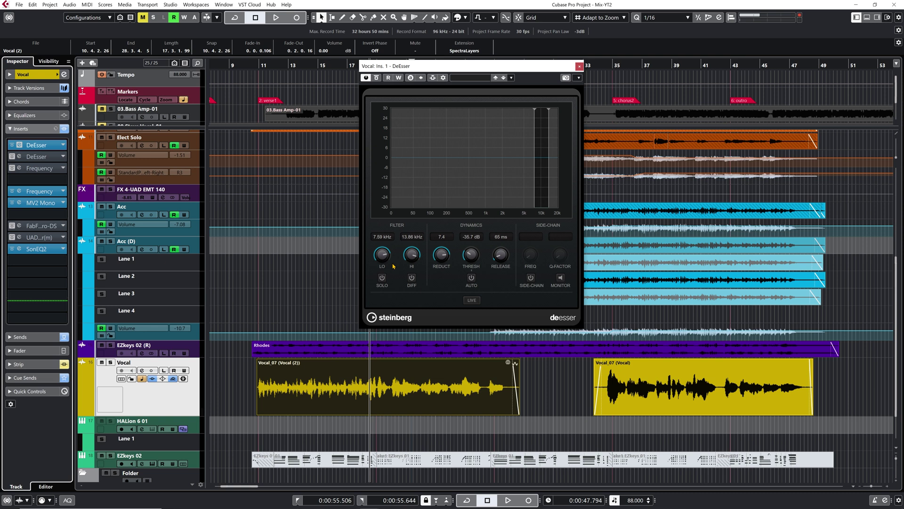
pyautogui.click(13, 157)
pyautogui.click(19, 157)
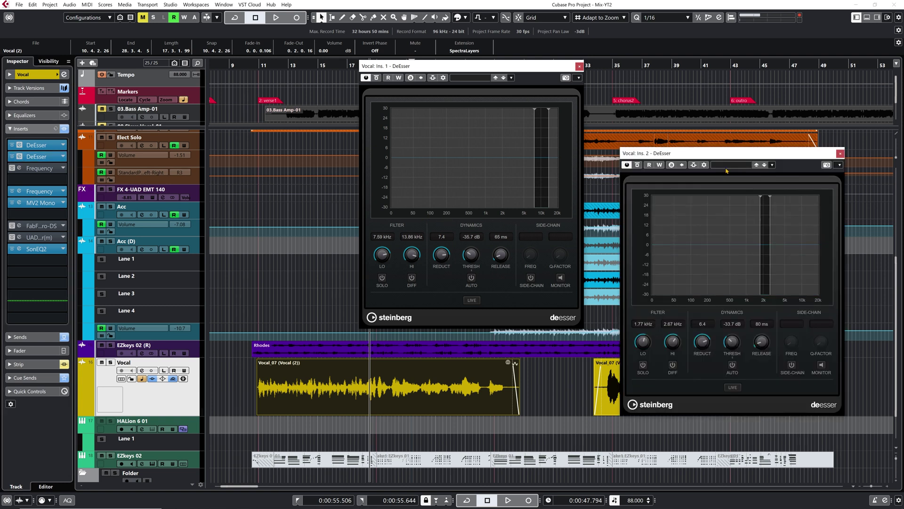
pyautogui.moveTo(719, 155); pyautogui.dragTo(280, 86)
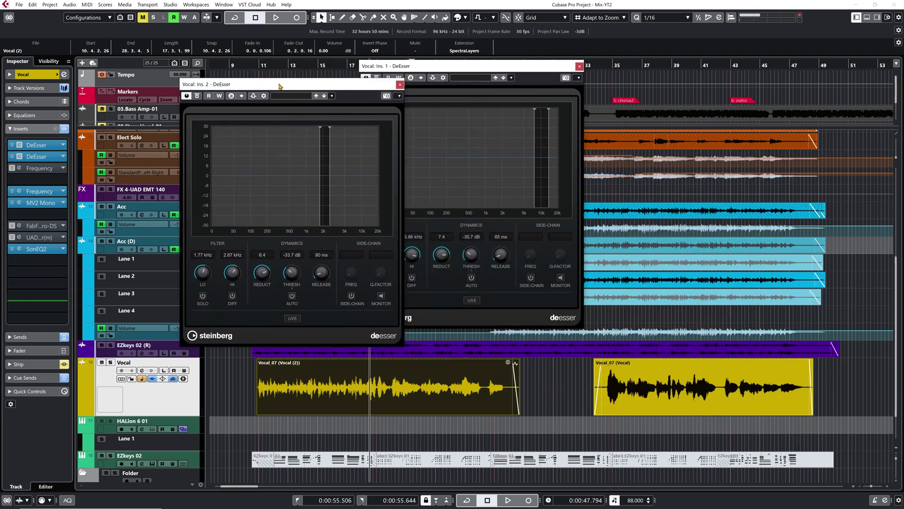
pyautogui.moveTo(485, 69); pyautogui.dragTo(572, 72)
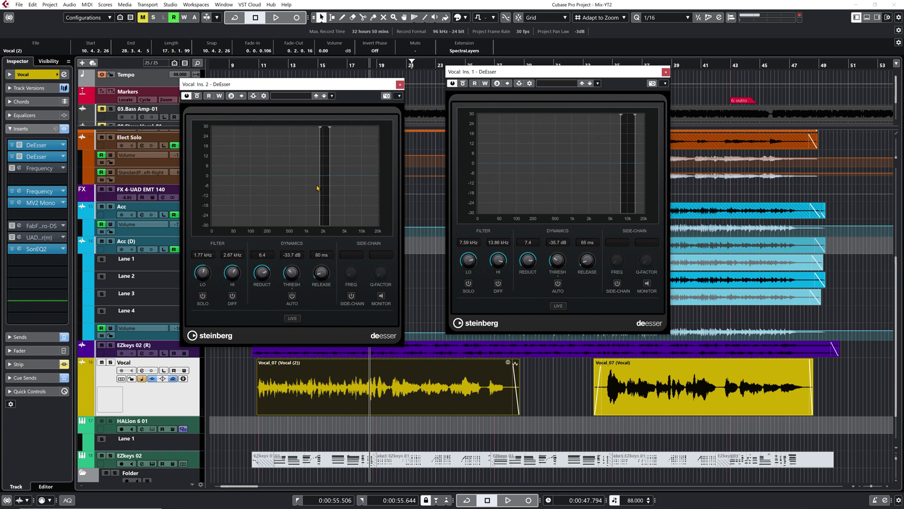
# Audition the vocal through both stacked DeEssers, then bypass inserts 1 and 2
pyautogui.press('space')
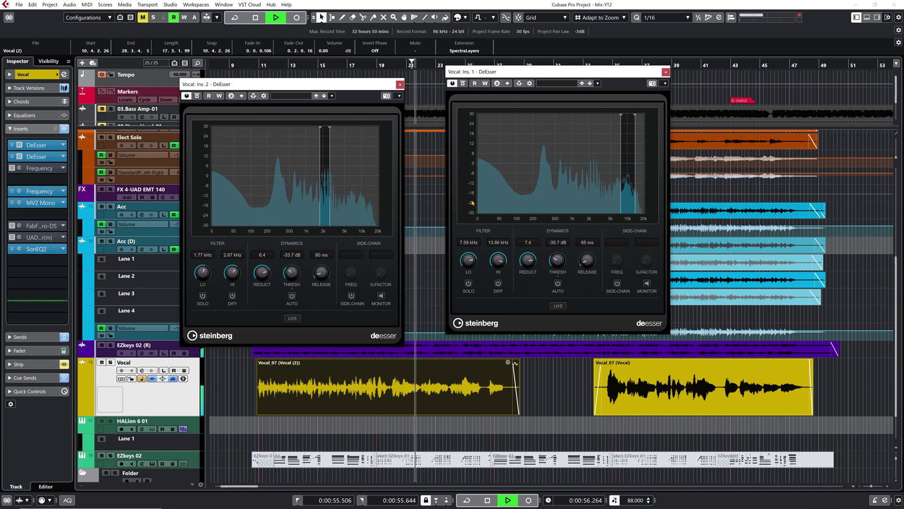
pyautogui.press('space')
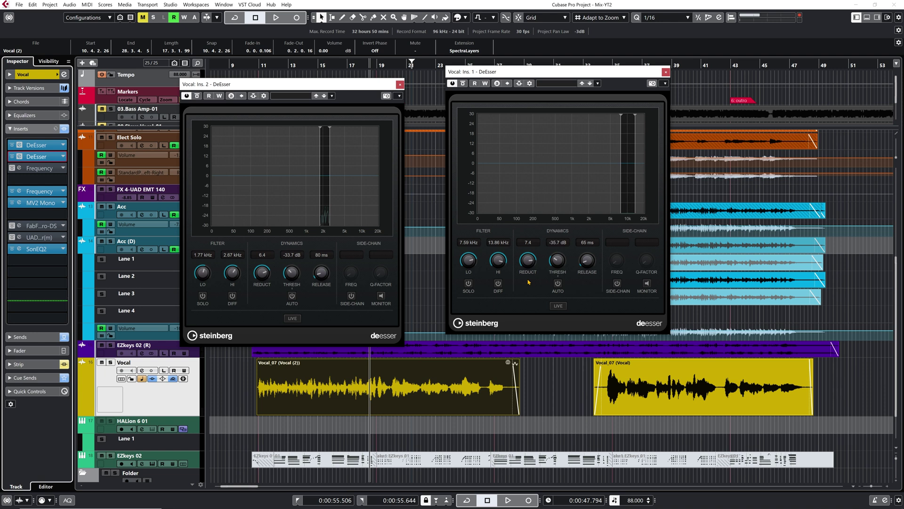
pyautogui.click(463, 83)
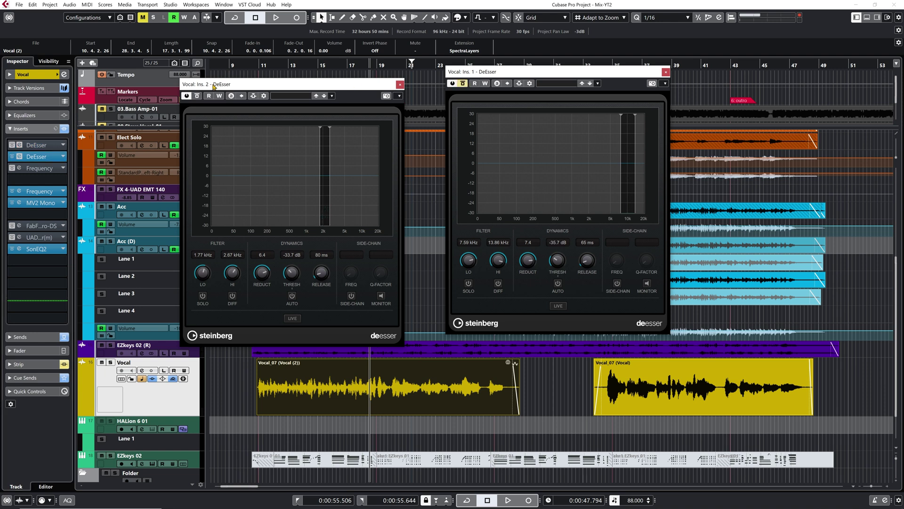
pyautogui.click(198, 96)
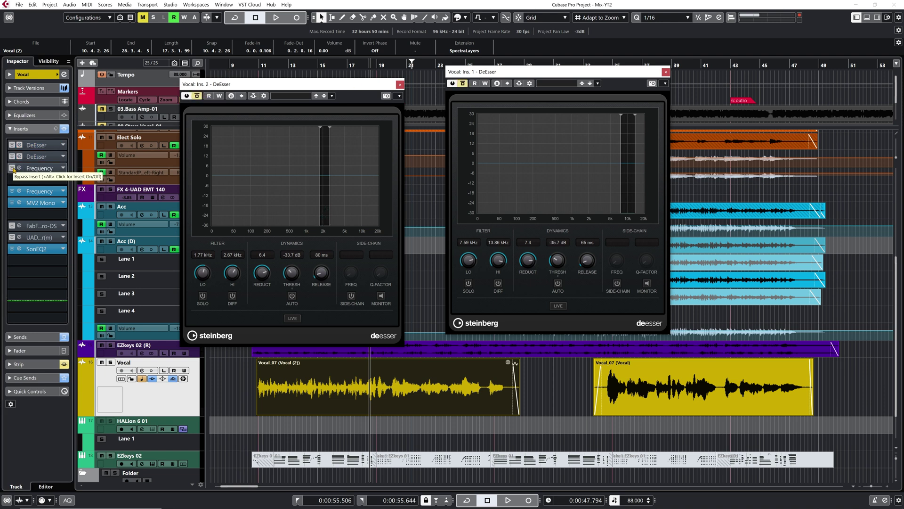
# While the vocal plays, lower Frequency 2 band 5's Q from 8.3 to 3.7
pyautogui.click(19, 168)
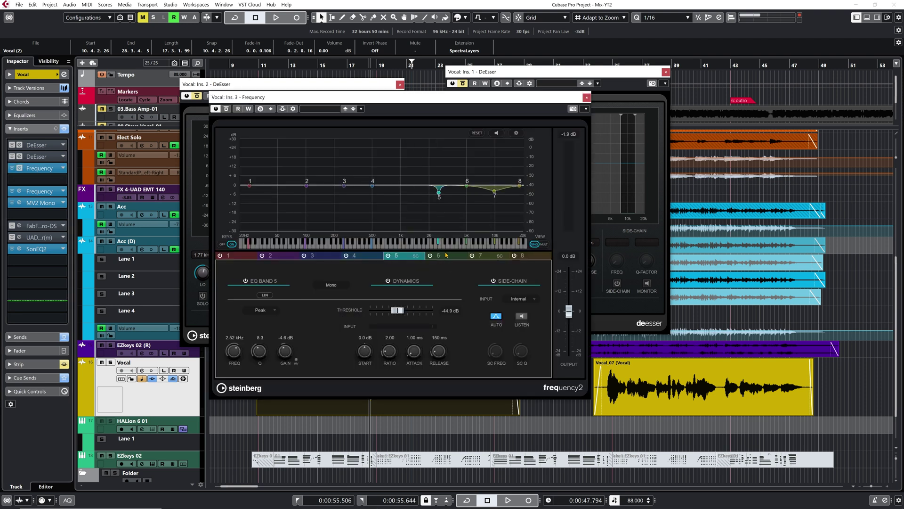
pyautogui.press('space')
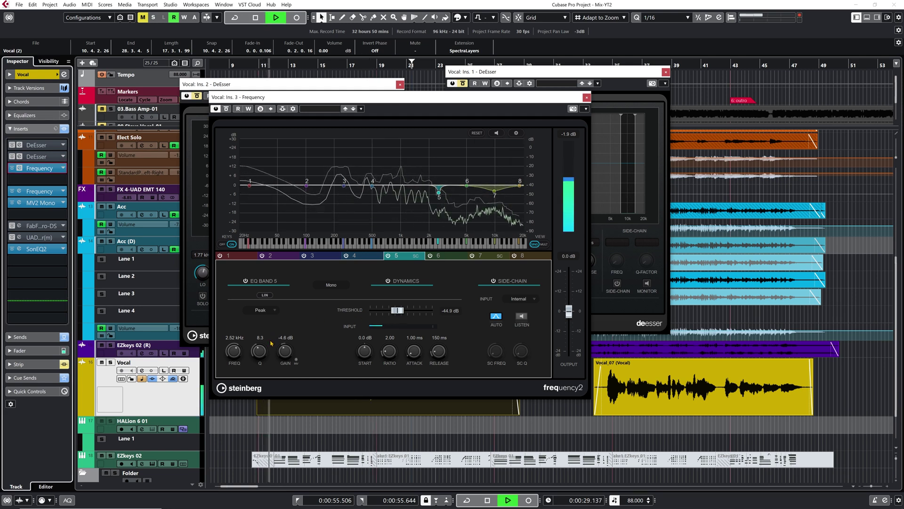
pyautogui.moveTo(259, 352); pyautogui.dragTo(289, 314)
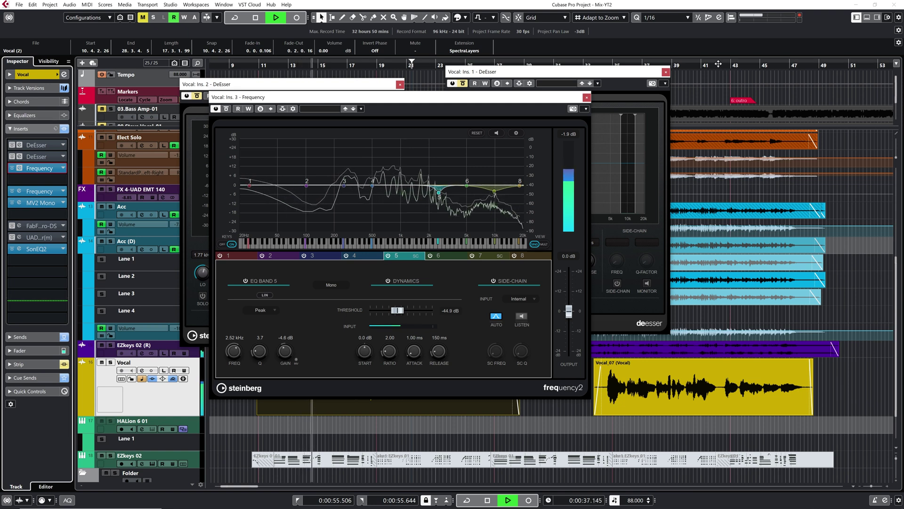
pyautogui.press('space')
# Close the Vocal Ins. 3 Frequency window, leaving band 5 at 2.52 kHz, Q 3.7, -4.6 dB
pyautogui.click(587, 98)
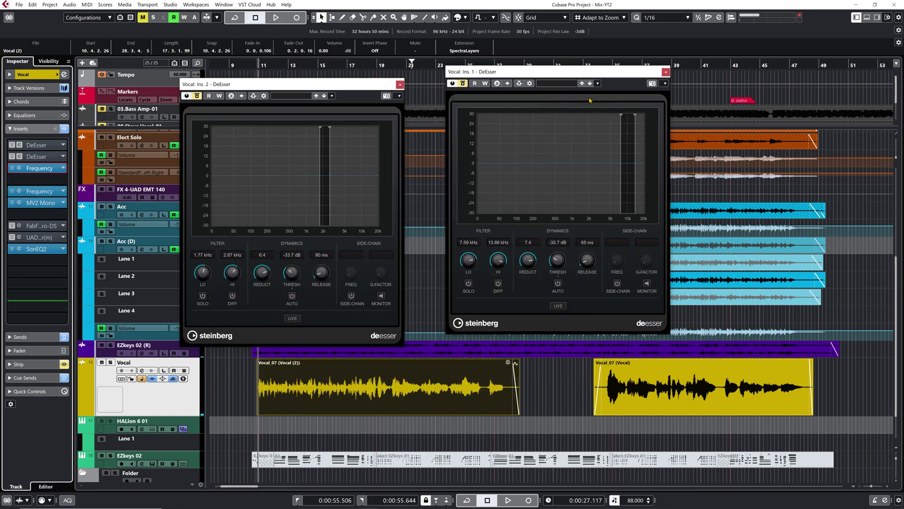